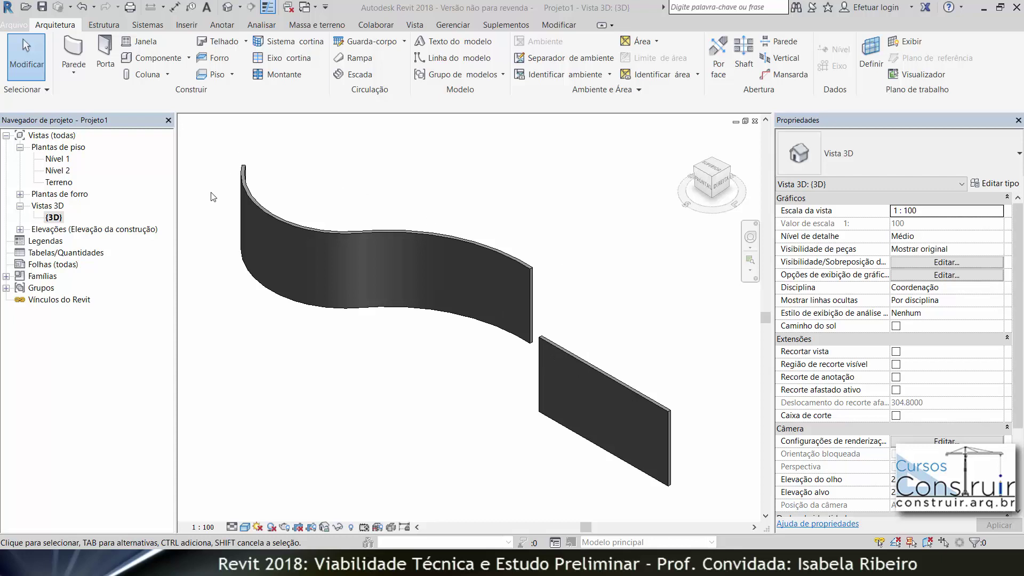
- From the front view, edit the straight wall's profile to cut a 6.1 × 1.4 rectangular opening
left_click(603, 374)
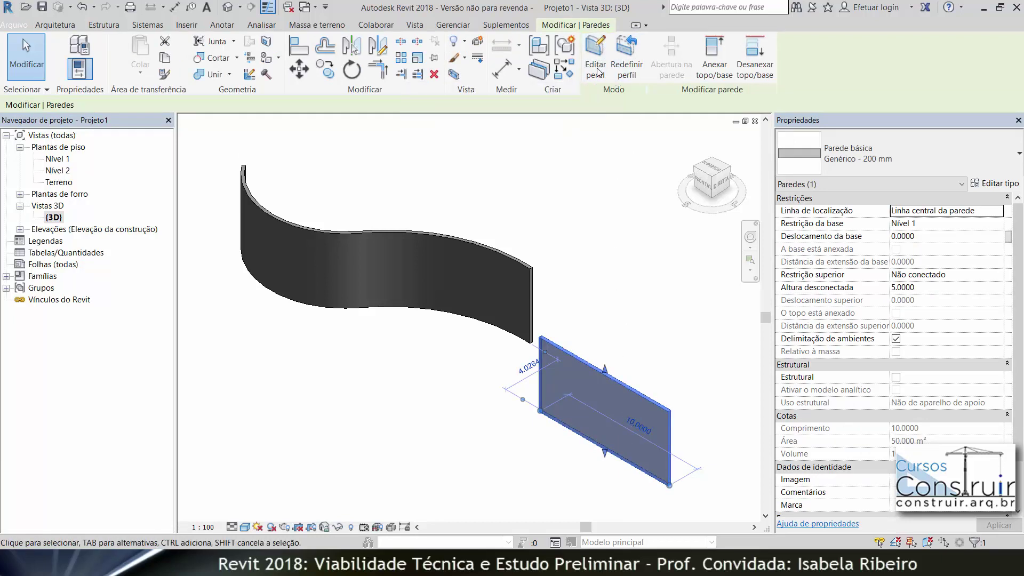
left_click(706, 190)
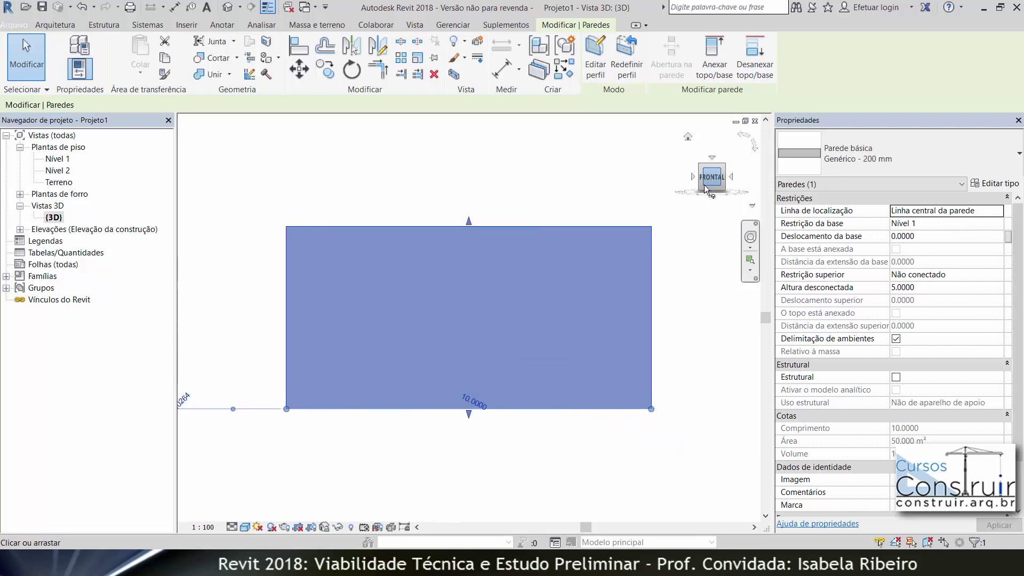
left_click(605, 80)
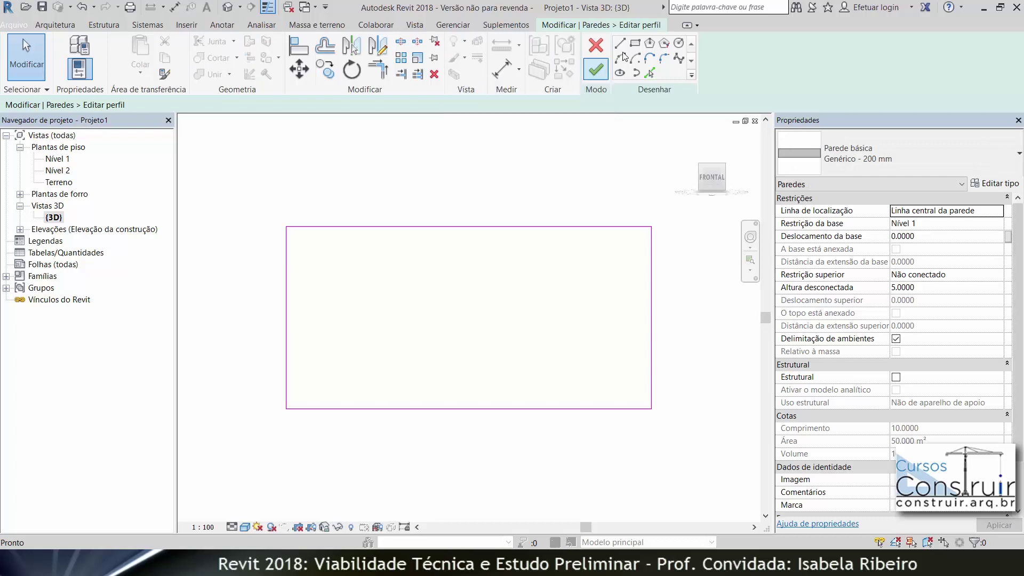
left_click(635, 46)
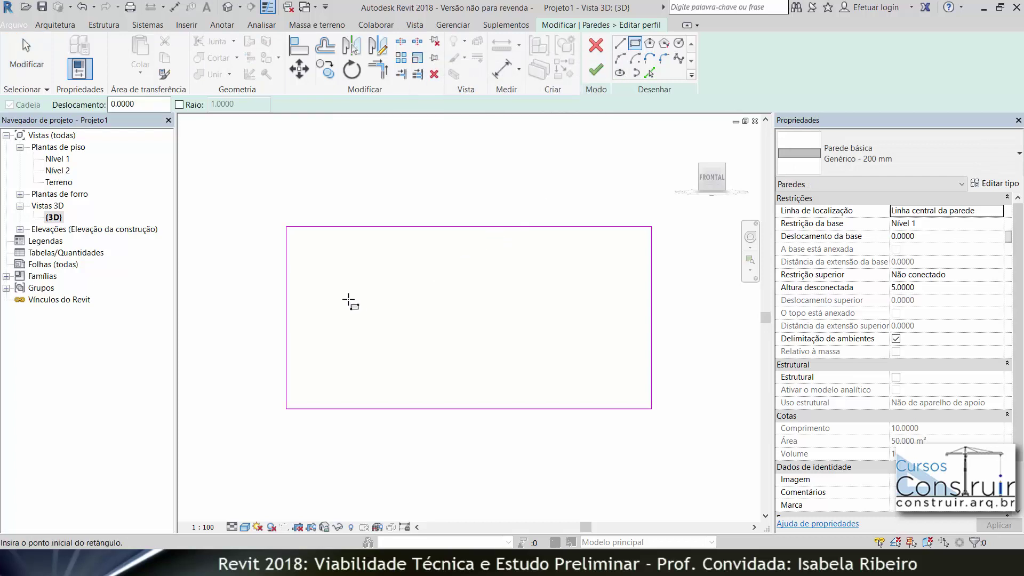
left_click(363, 276)
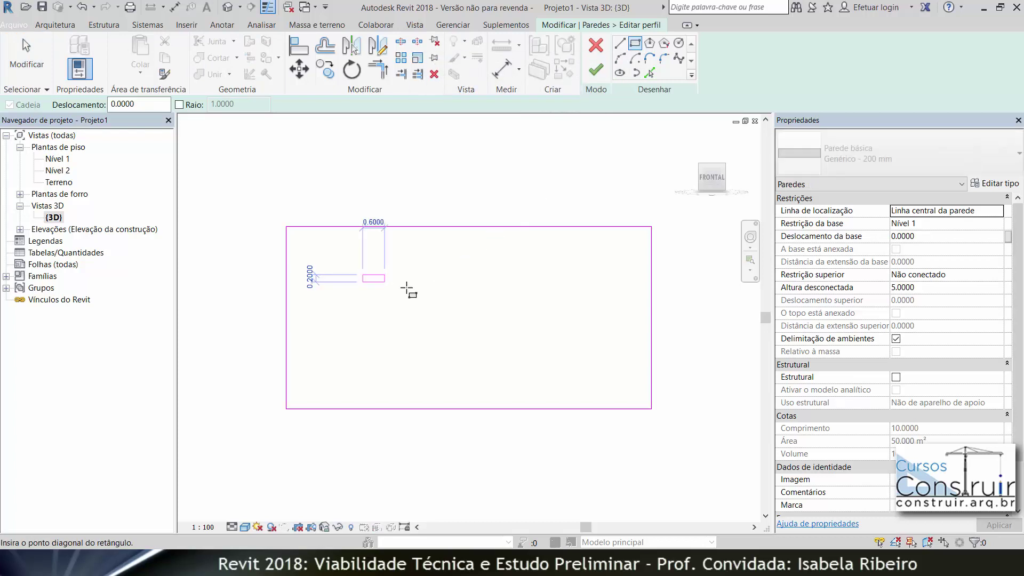
left_click(585, 325)
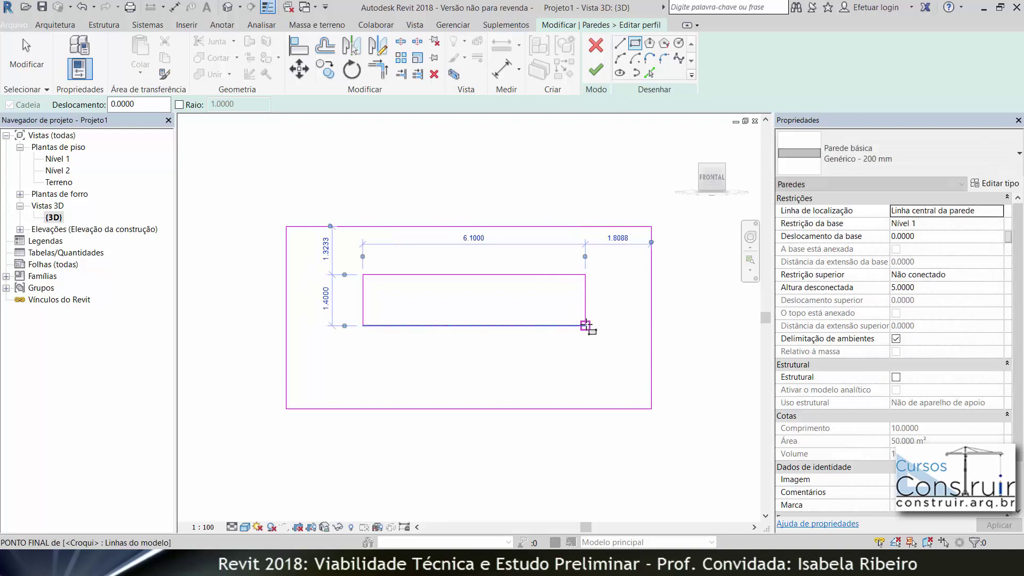
left_click(601, 77)
left_click(551, 148)
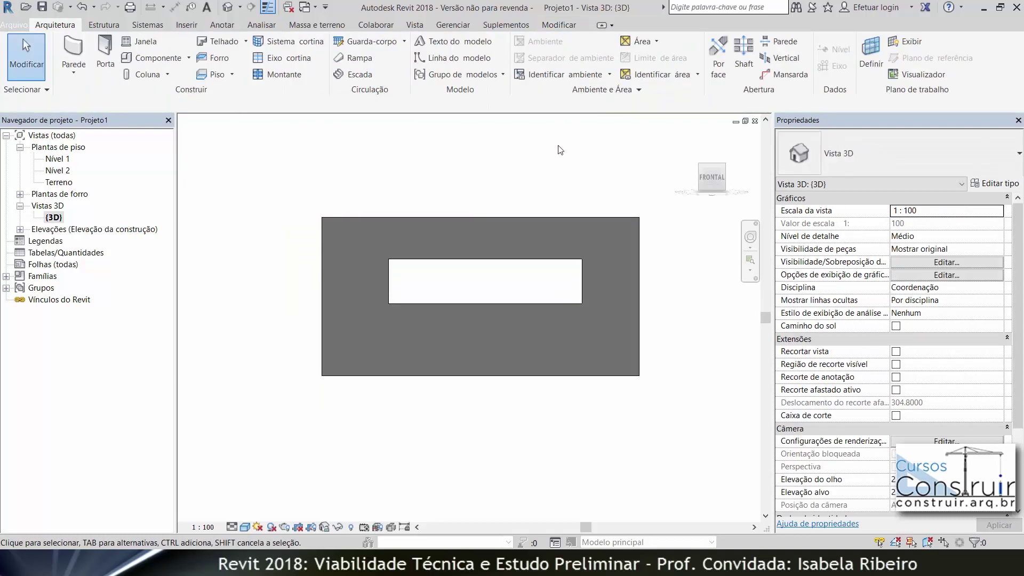
- Orbit and zoom the 3D view onto the S-curved wall and select its left curved segment
mouse_move(590, 241)
middle_mouse_down("shift")
mouse_move(550, 313)
mouse_move(663, 355)
mouse_move(541, 304)
middle_mouse_up("shift")
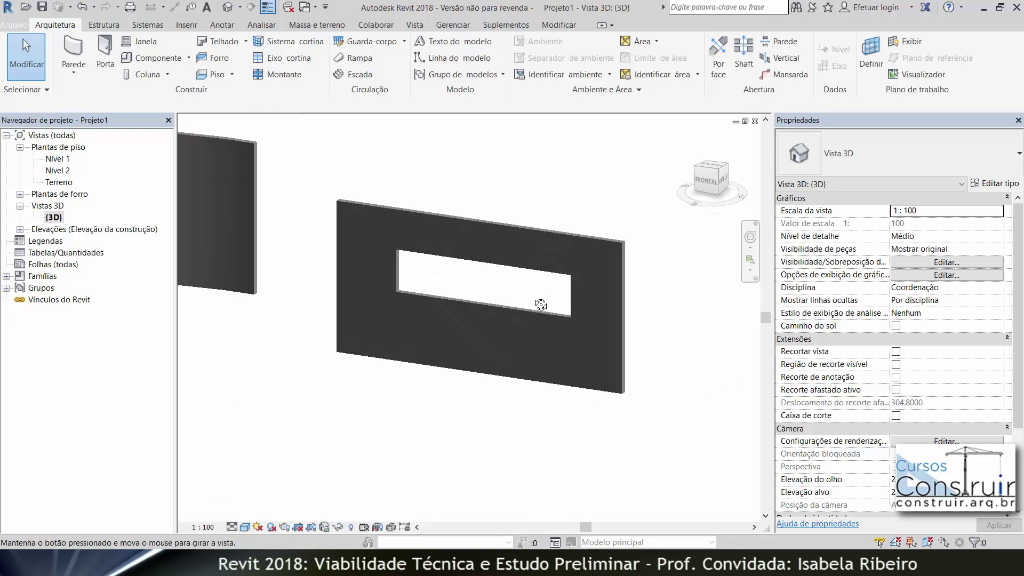
middle_click_drag(541, 304, 851, 269, "shift")
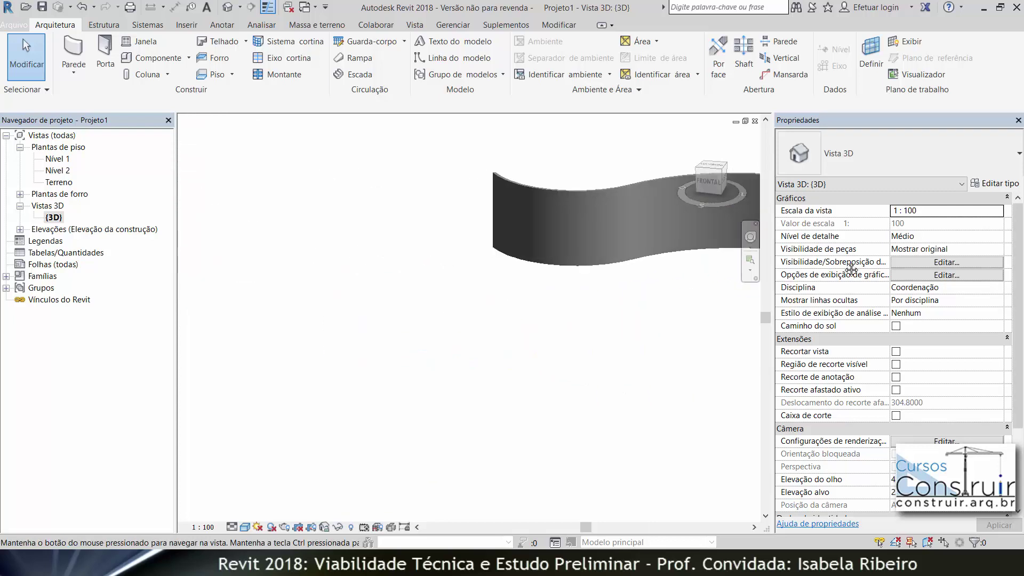
middle_click_drag(626, 292, 491, 326)
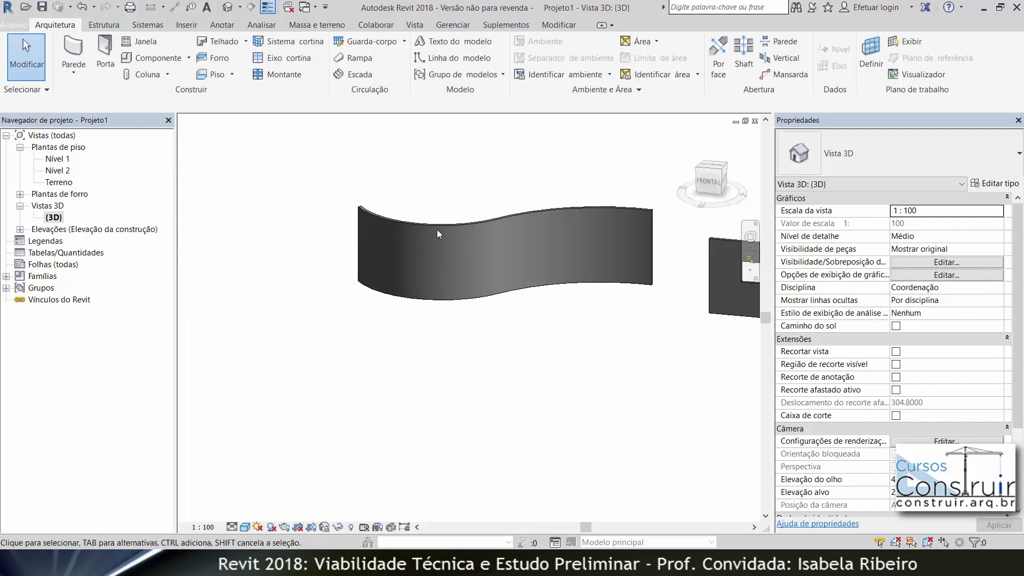
scroll(468, 234, "up", 2)
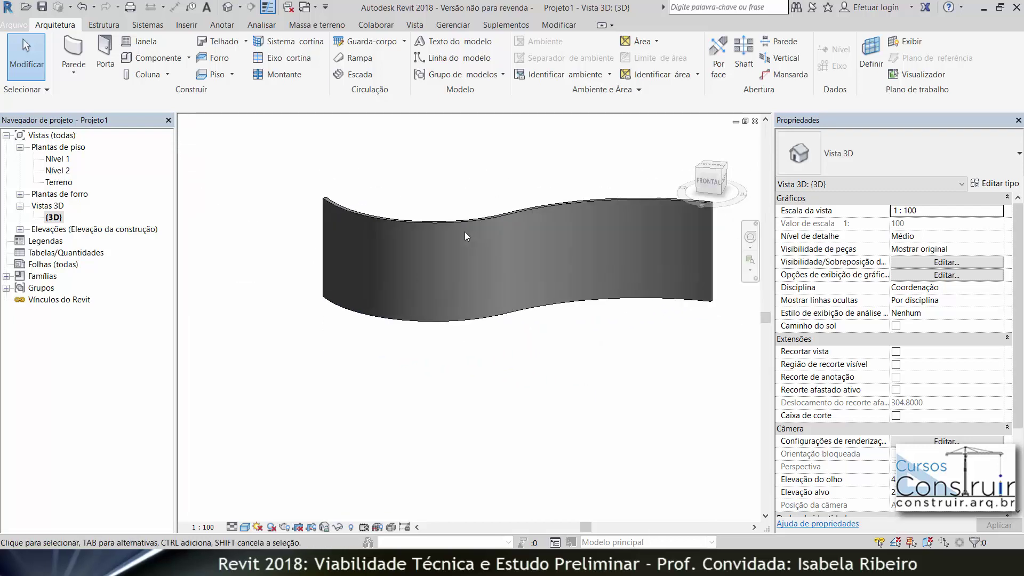
left_click(462, 225)
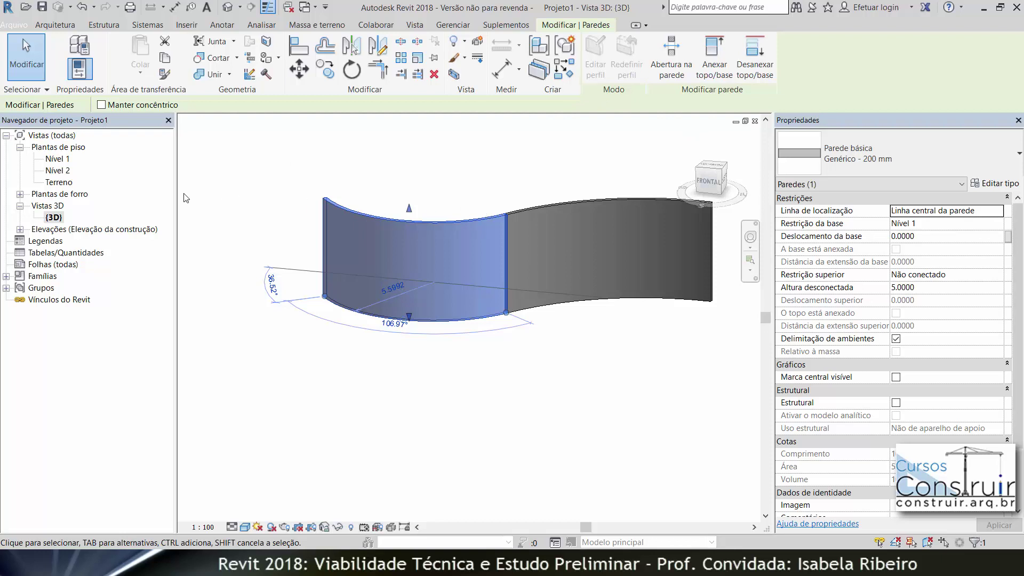
- Open the Nível 1 floor plan with the Arquitetura tools showing
double_click(62, 160)
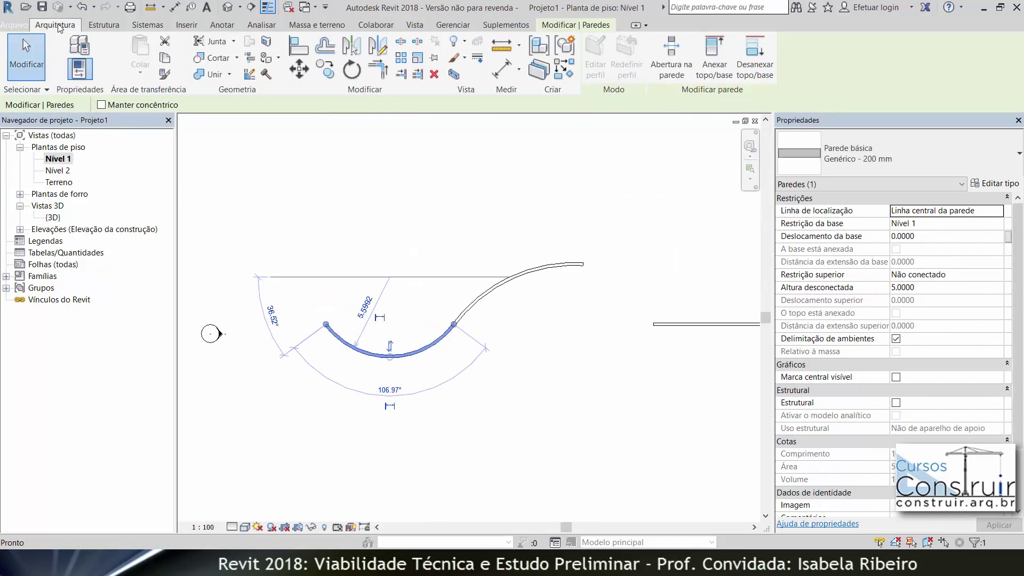
left_click(55, 25)
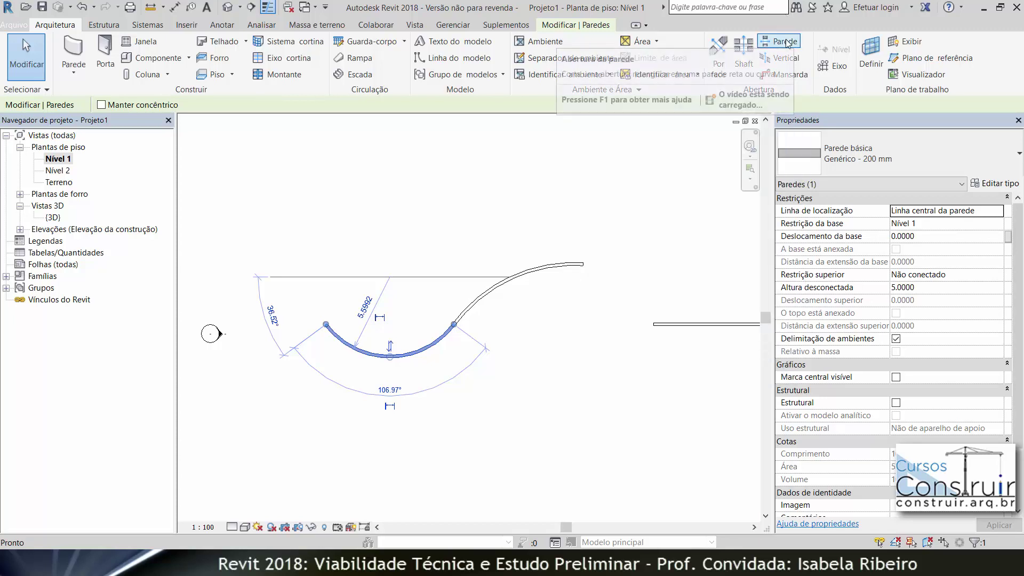
mouse_move(780, 42)
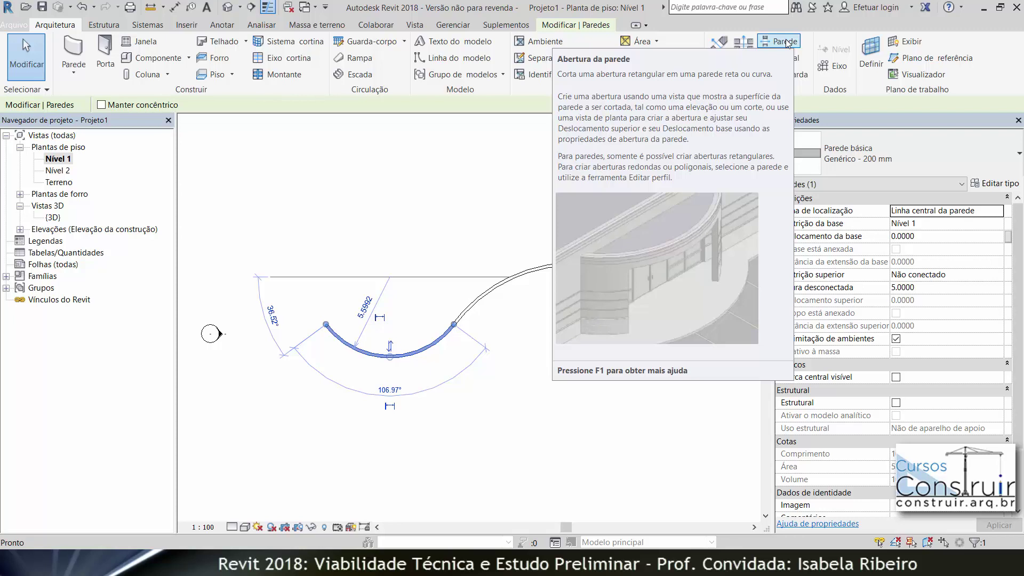
- Cut a rectangular wall opening through the S-wall's left arc in plan, then check it in 3D
left_click(787, 44)
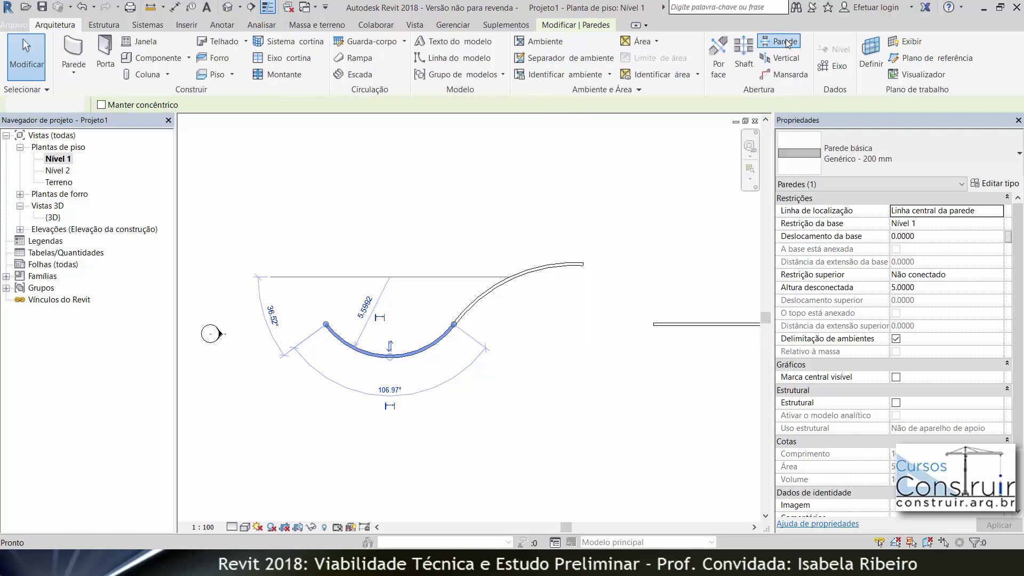
scroll(368, 359, "up", 4)
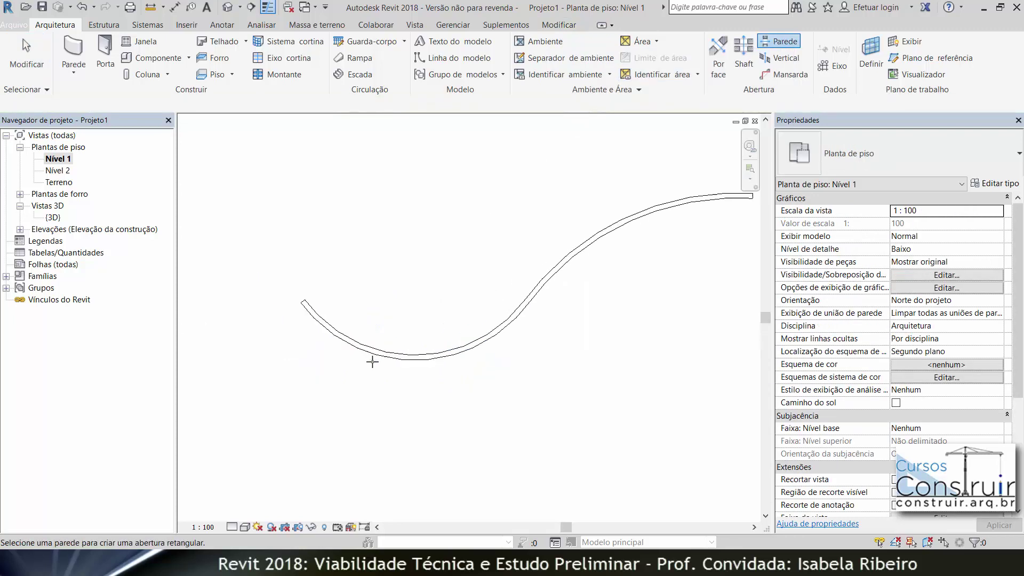
scroll(477, 347, "down", 2)
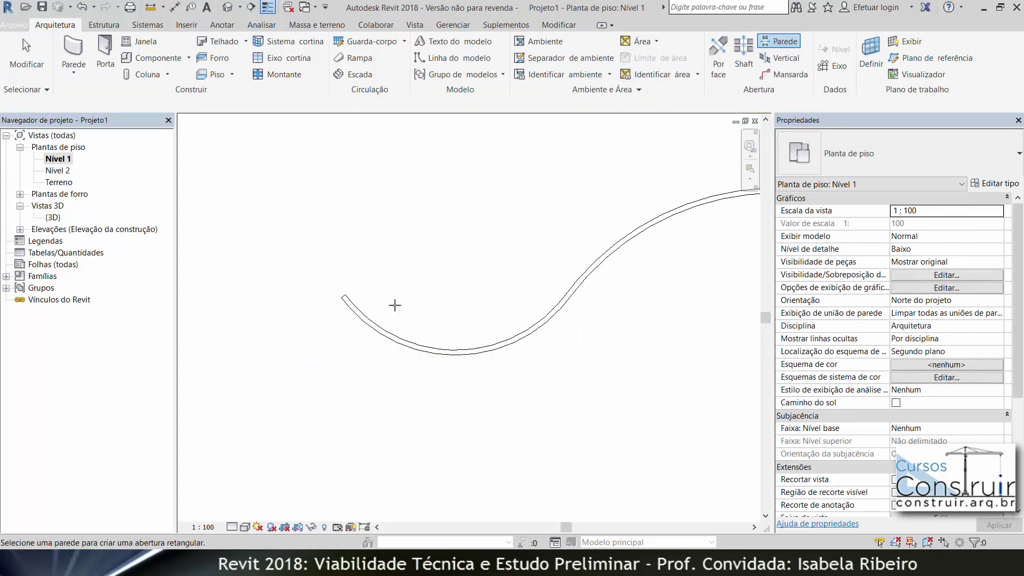
left_click(507, 340)
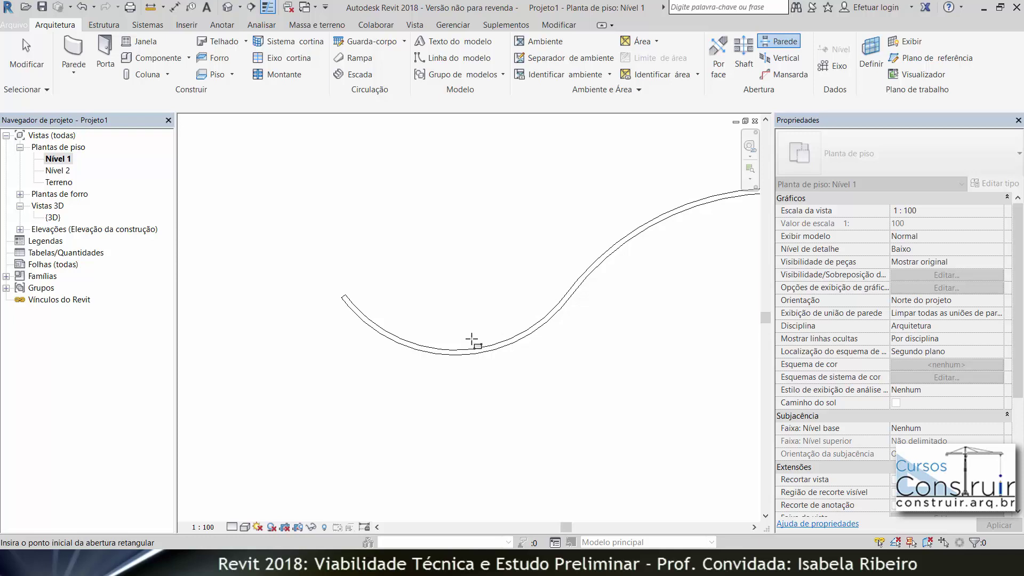
scroll(471, 339, "up", 1)
scroll(471, 339, "up", 1)
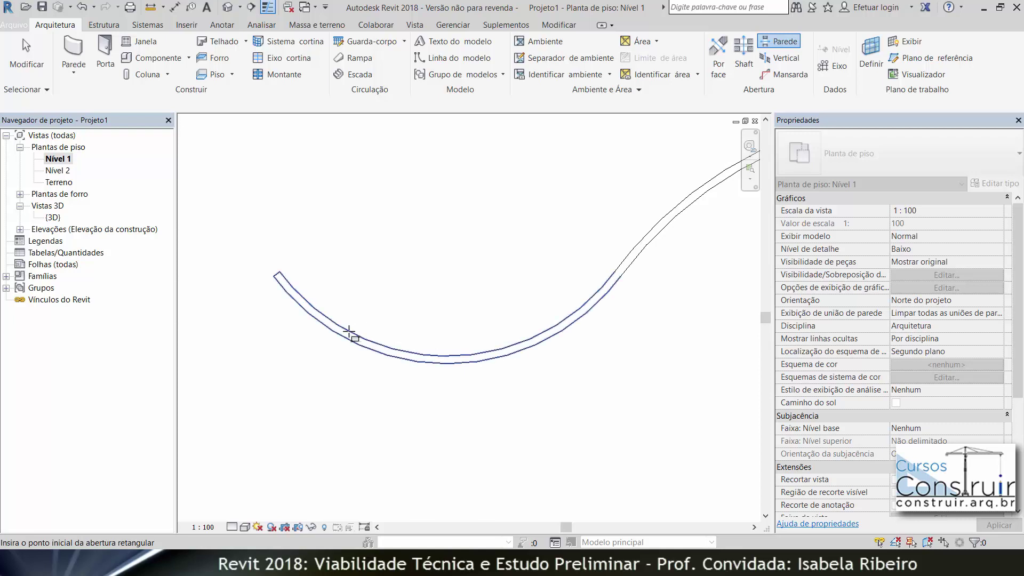
left_click(349, 333)
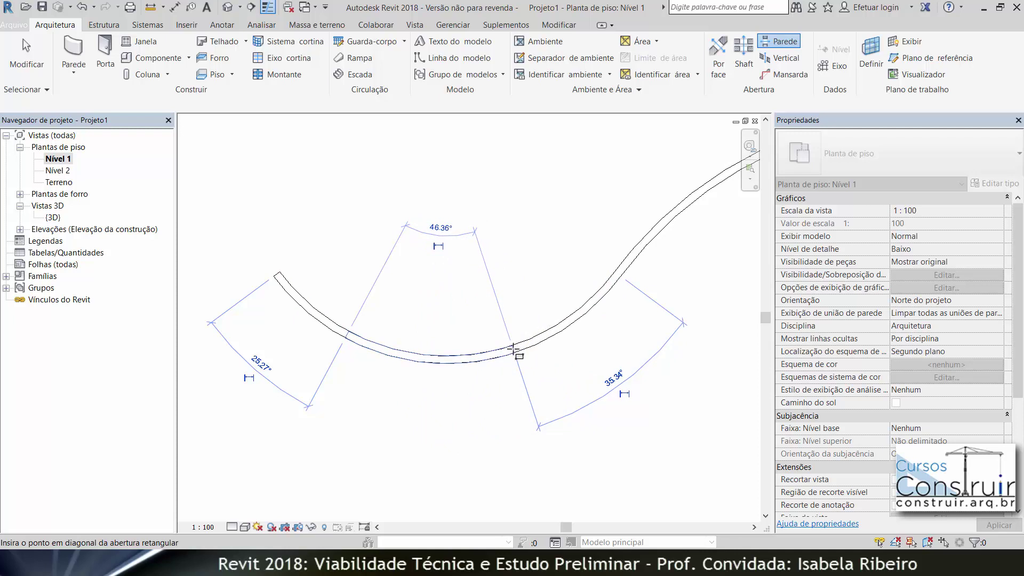
left_click(513, 349)
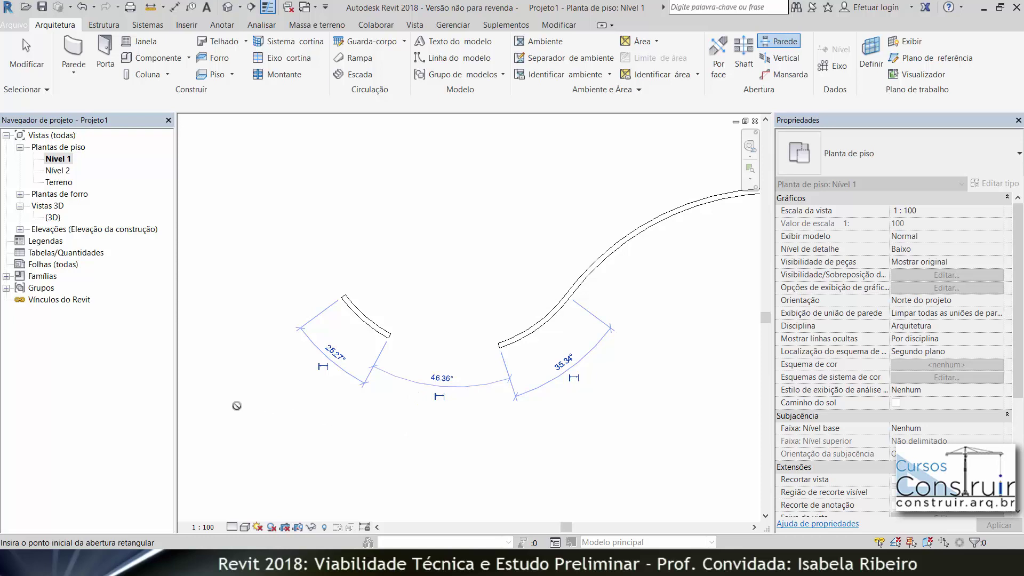
double_click(53, 217)
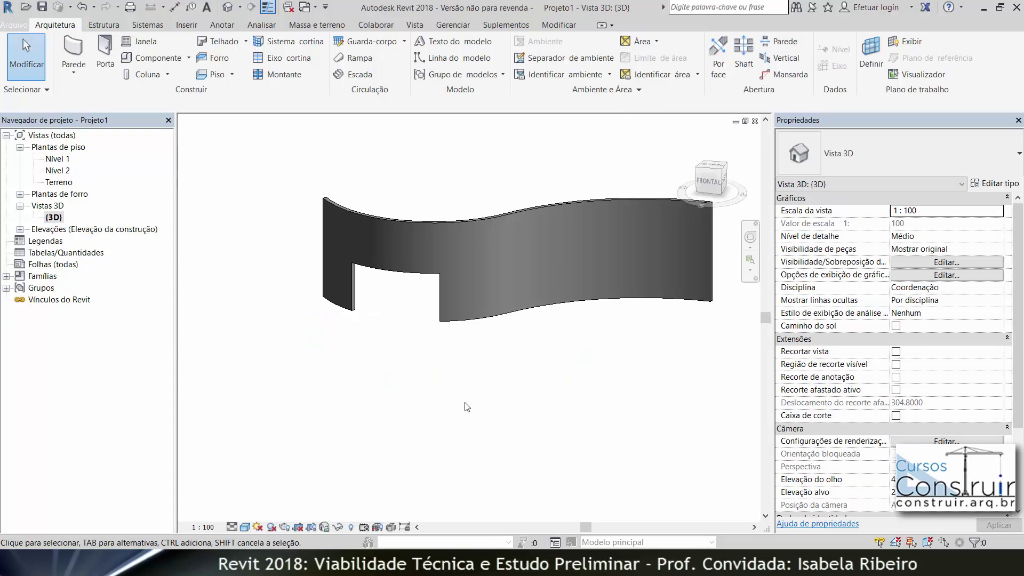
- Raise the opening's top and bottom edges to a 1.6582 base offset and 1.9418 height
left_click(414, 278)
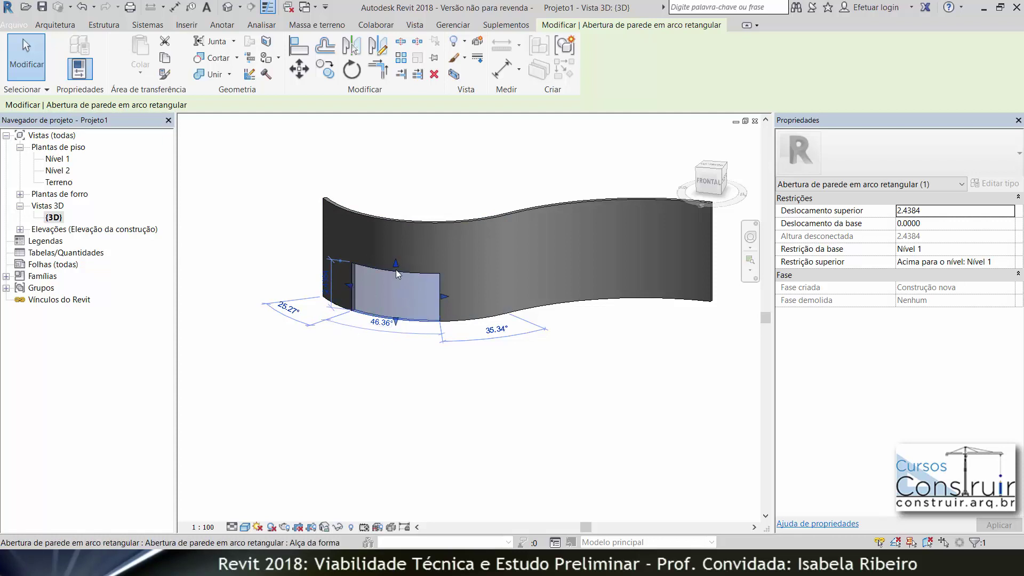
left_click_drag(396, 262, 404, 245)
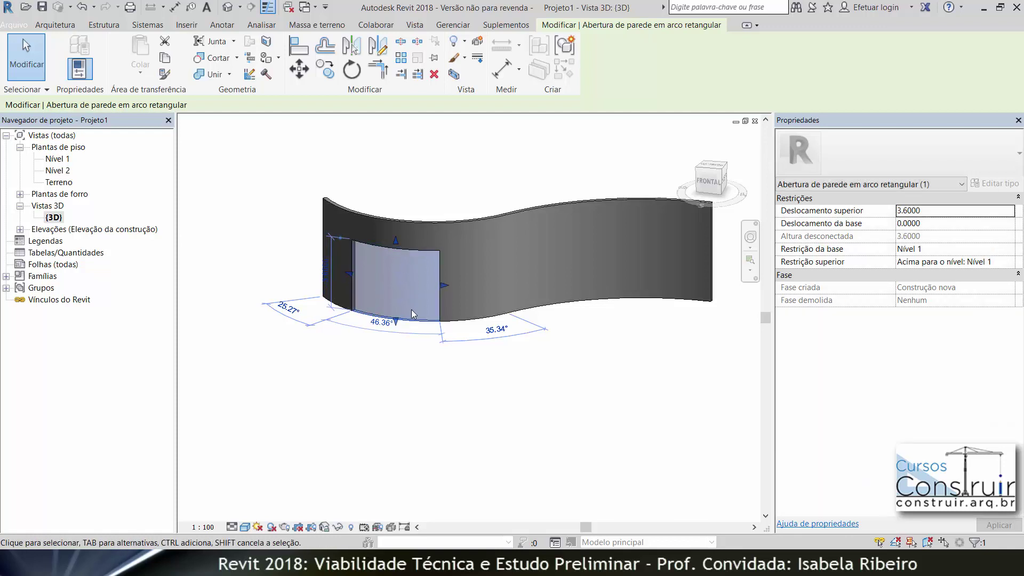
left_click_drag(398, 320, 399, 287)
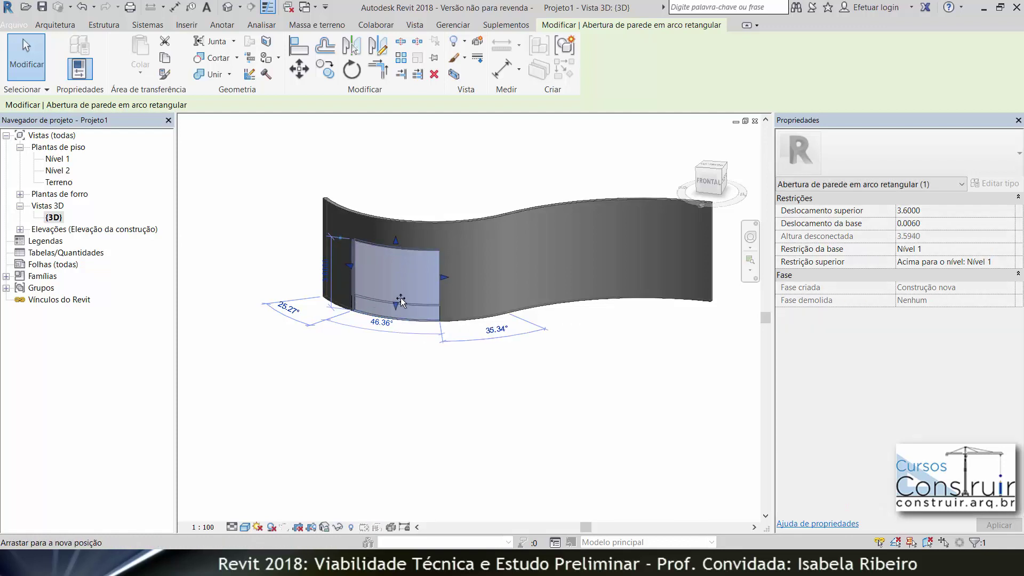
left_click(546, 419)
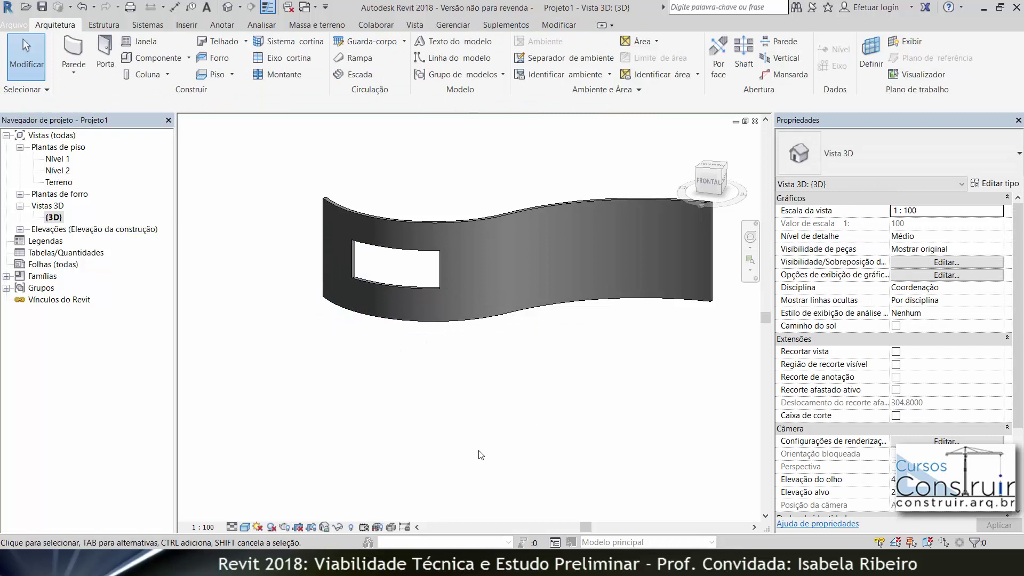
- Stretch the opening's left and right ends outward so it spans 72.26° along the arc
left_click(425, 283)
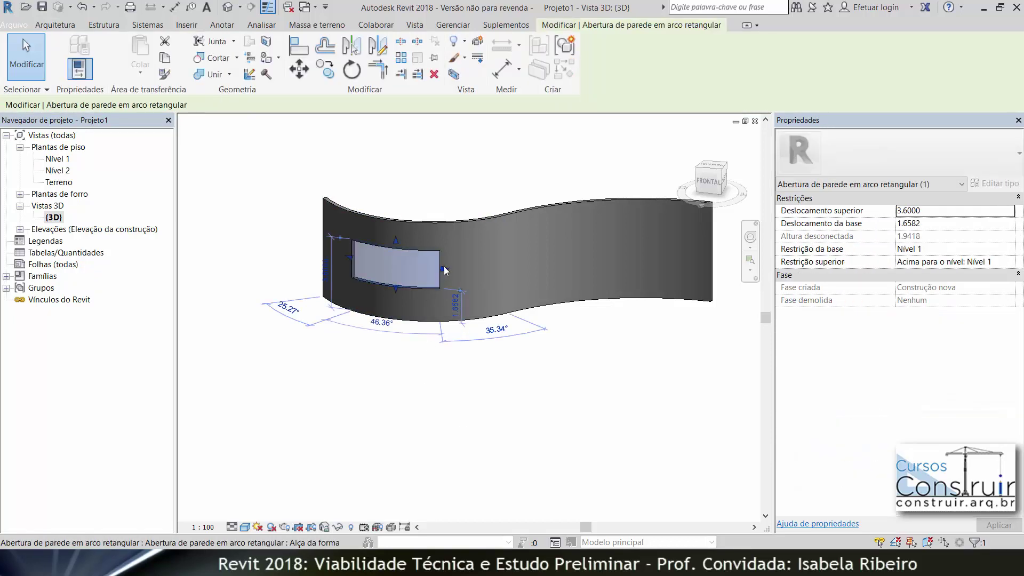
left_click_drag(444, 269, 471, 267)
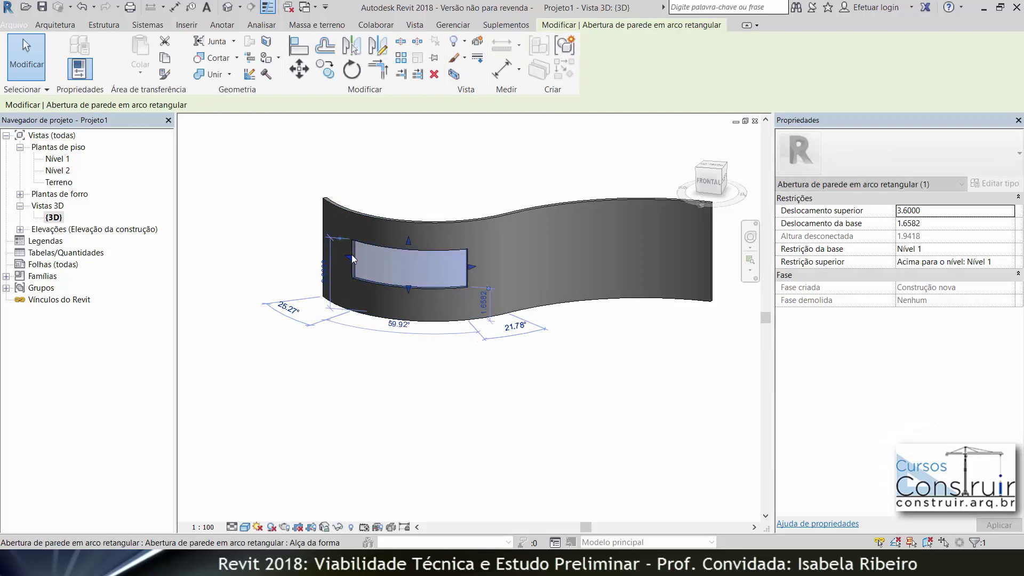
left_click_drag(350, 258, 336, 257)
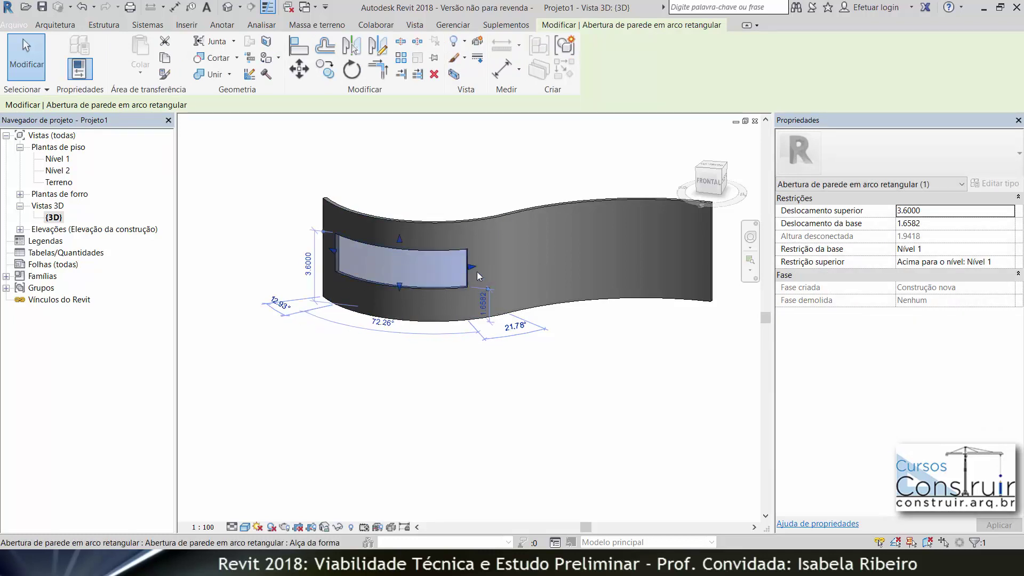
left_click(432, 445)
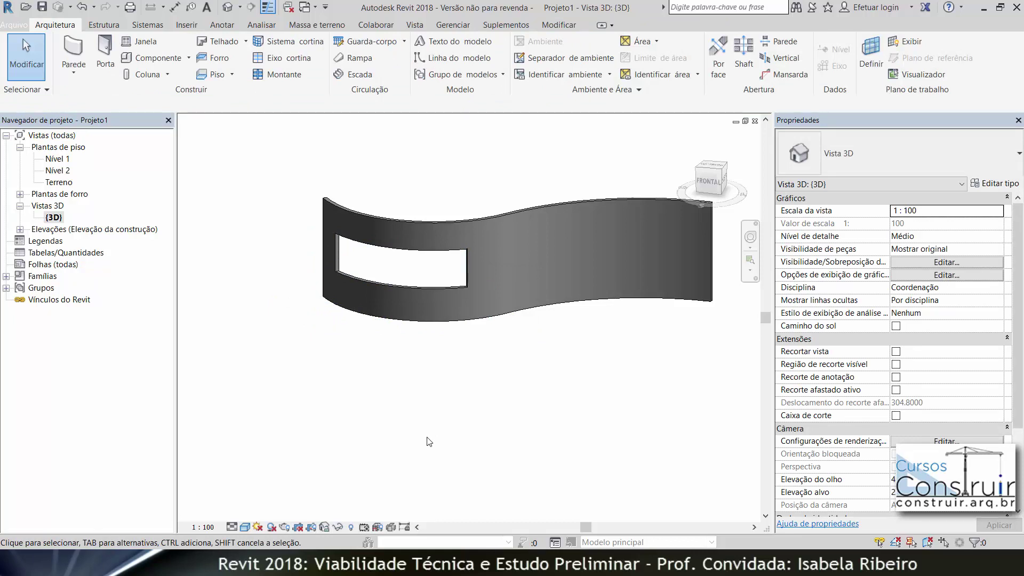
- Zoom and pan the 3D view to centre on the curved wall's opening
scroll(457, 416, "down", 2)
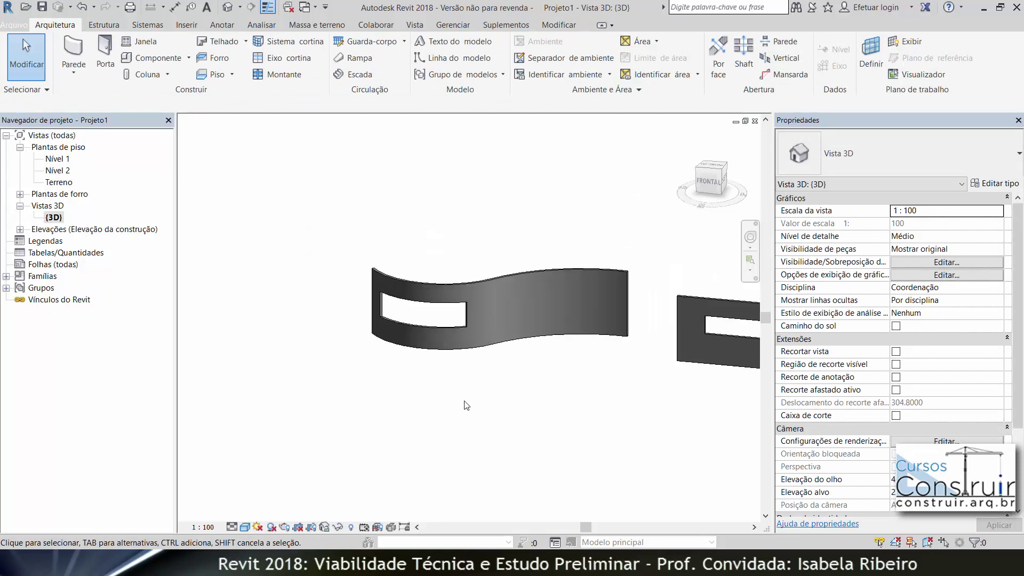
scroll(368, 405, "down", 1)
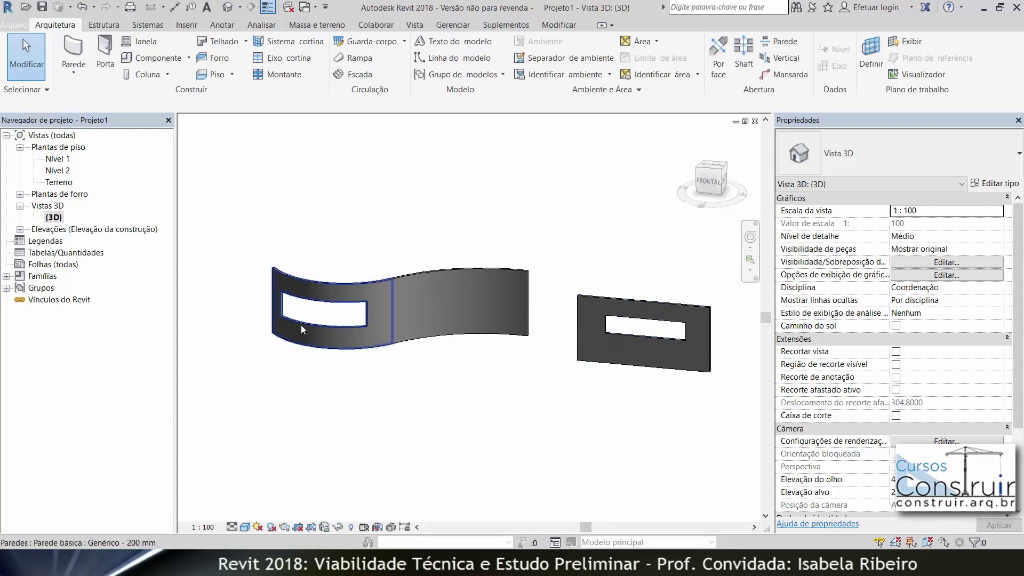
scroll(301, 324, "up", 3)
middle_click_drag(354, 343, 393, 341)
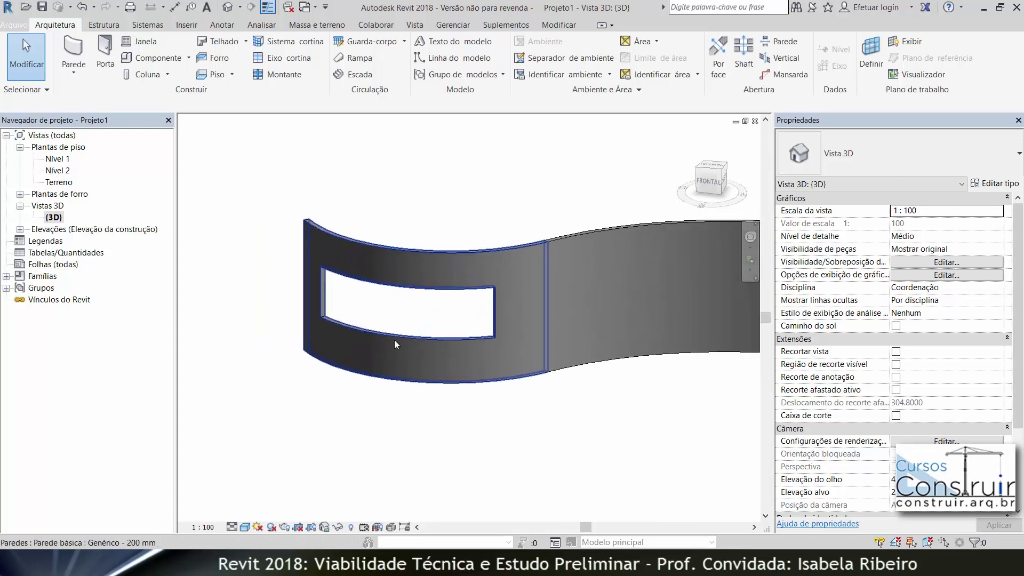
- Edit the opening's temporary dimensions: 1.5 bottom, 3.6000 top, and a 60° arc angle
left_click(392, 336)
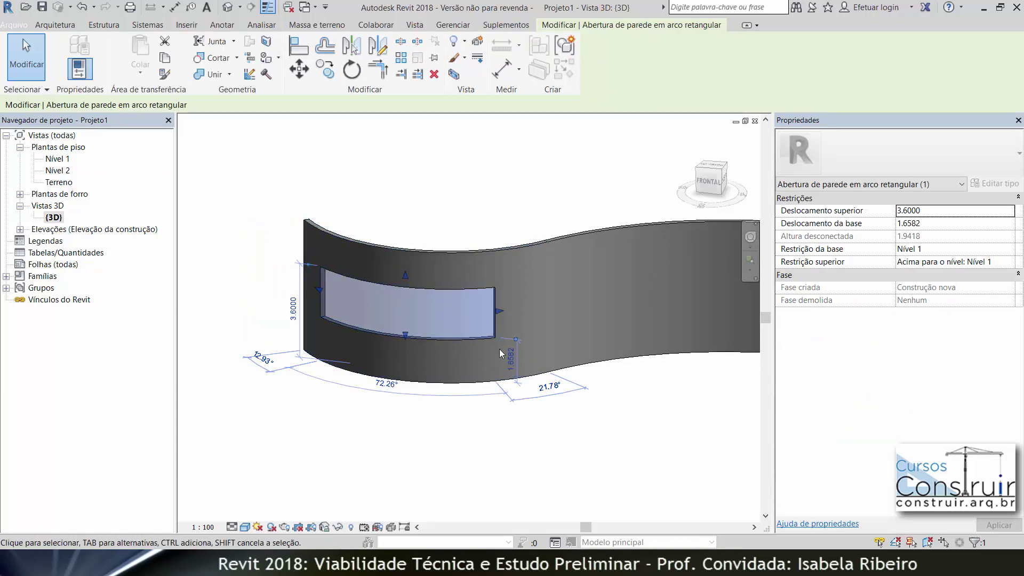
left_click(513, 361)
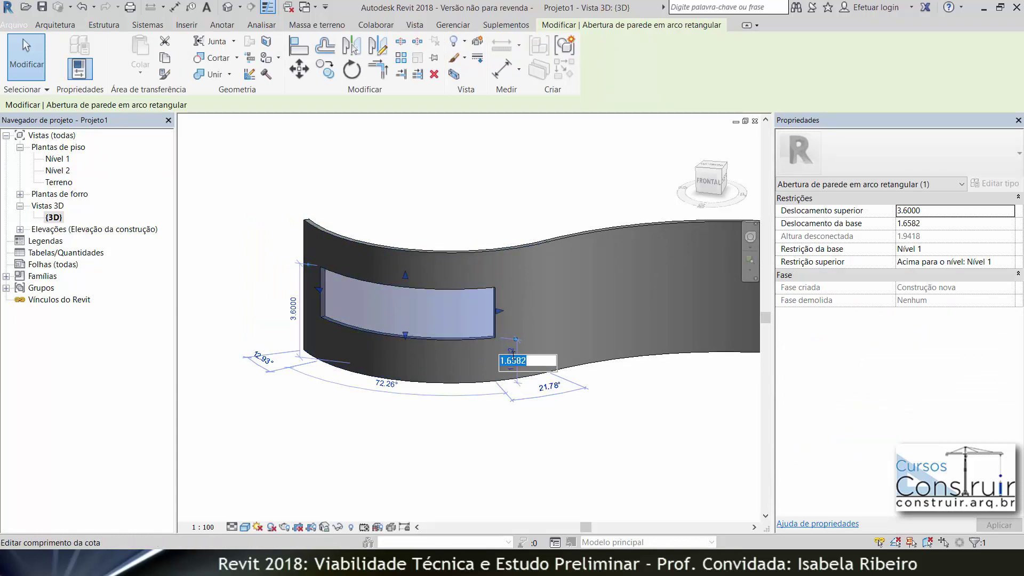
type("1.5")
key("Return")
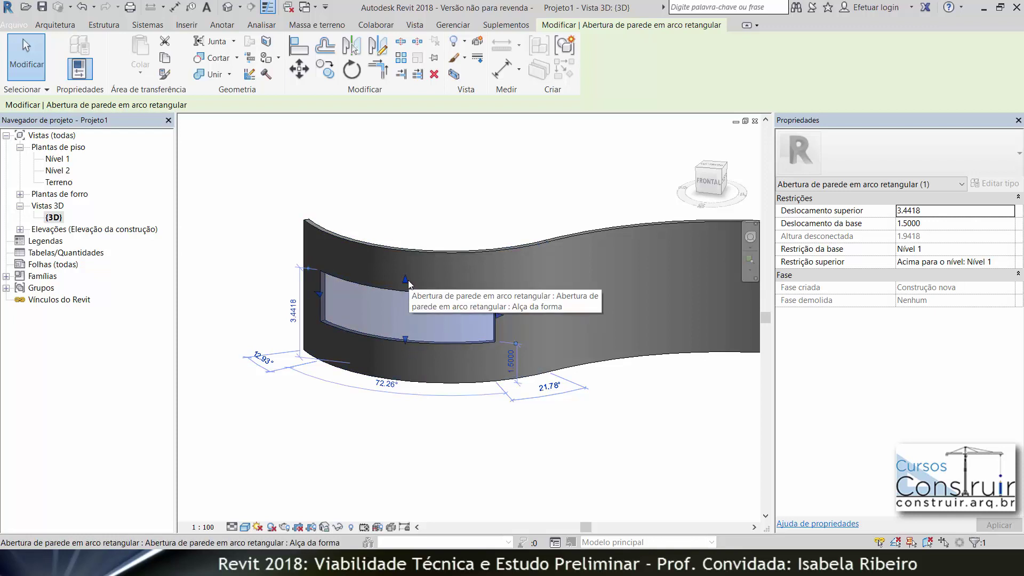
left_click_drag(409, 284, 408, 282)
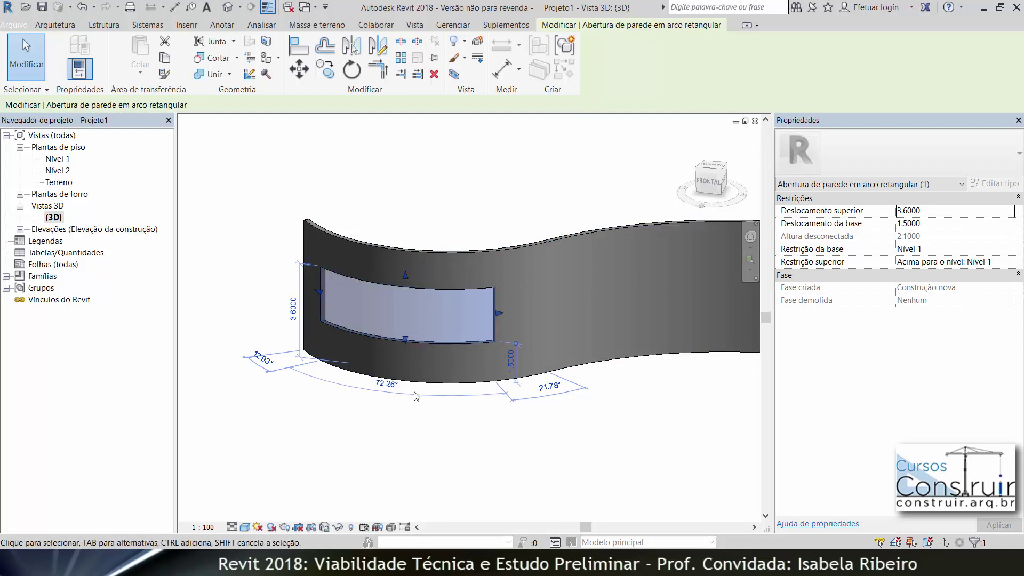
left_click(387, 390)
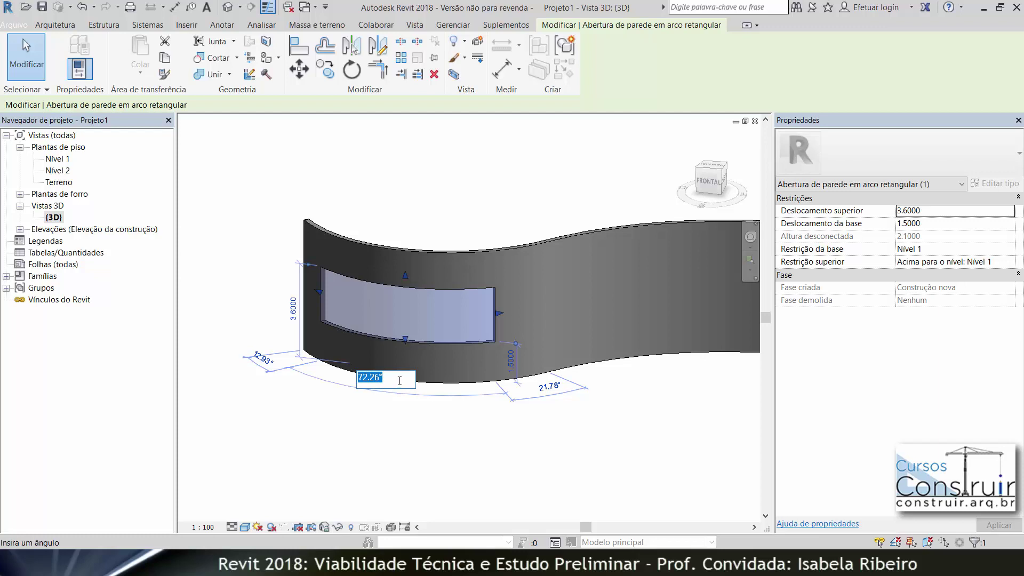
type("60")
key("Return")
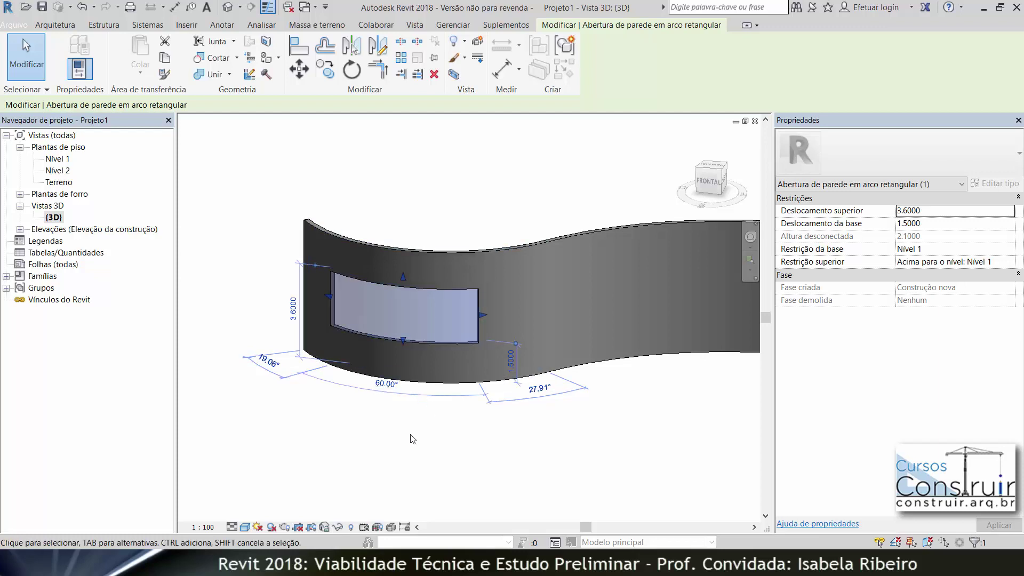
left_click(412, 438)
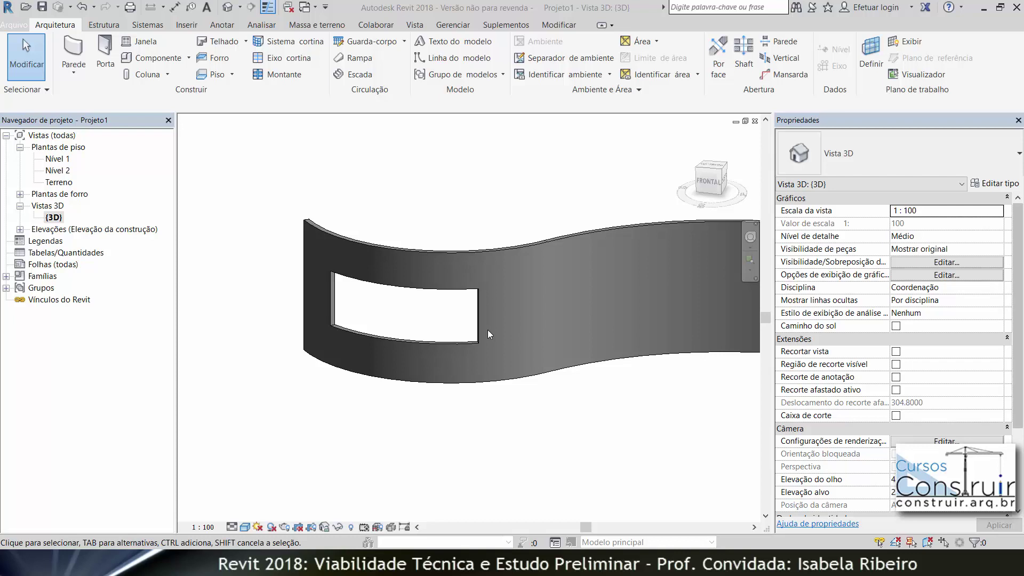
- Open Nível 1 zoomed in on the curved wall and expand the Componente dropdown
double_click(59, 160)
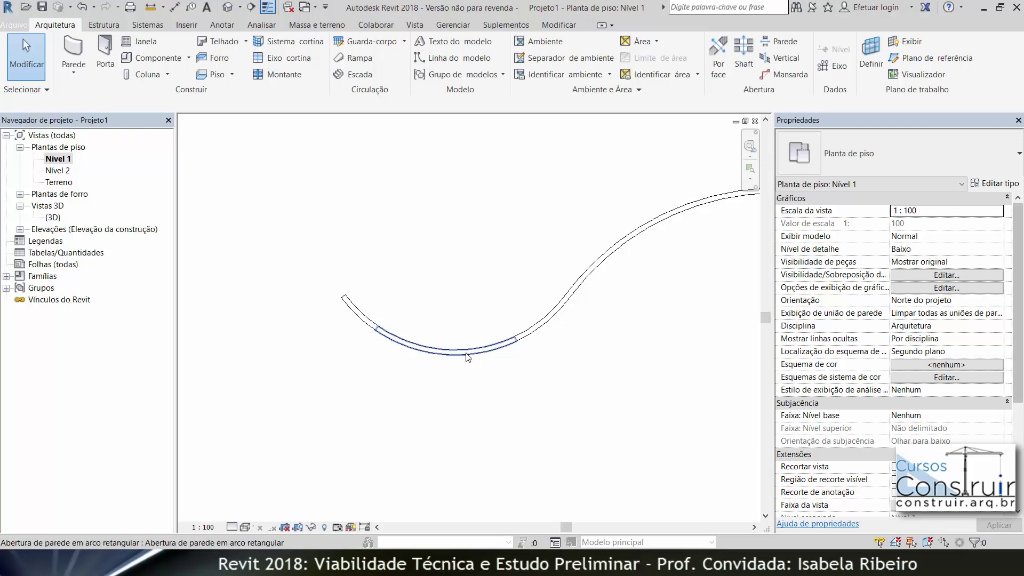
scroll(467, 357, "up", 2)
scroll(467, 356, "up", 3)
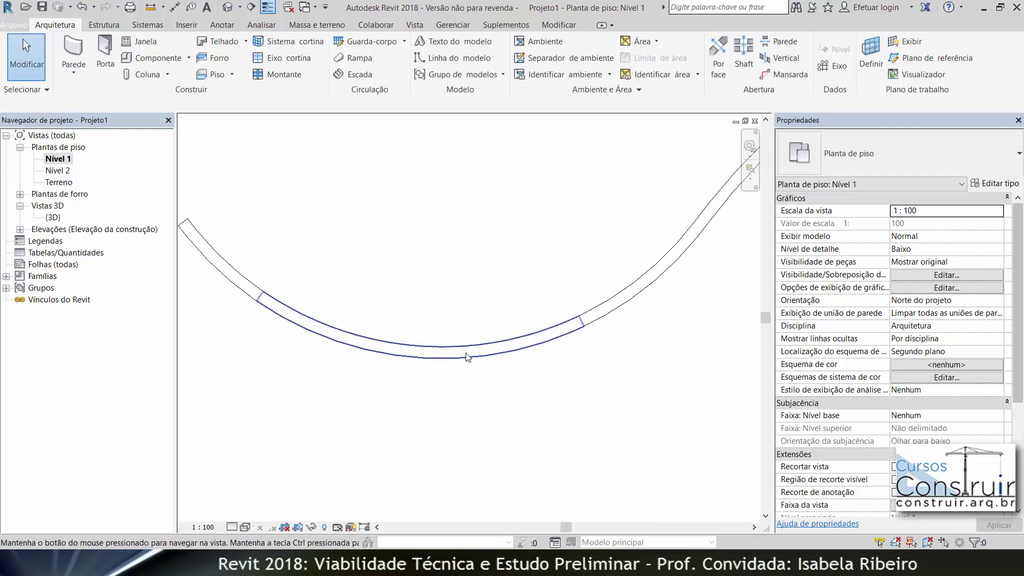
scroll(483, 360, "up", 1)
scroll(495, 368, "up", 1)
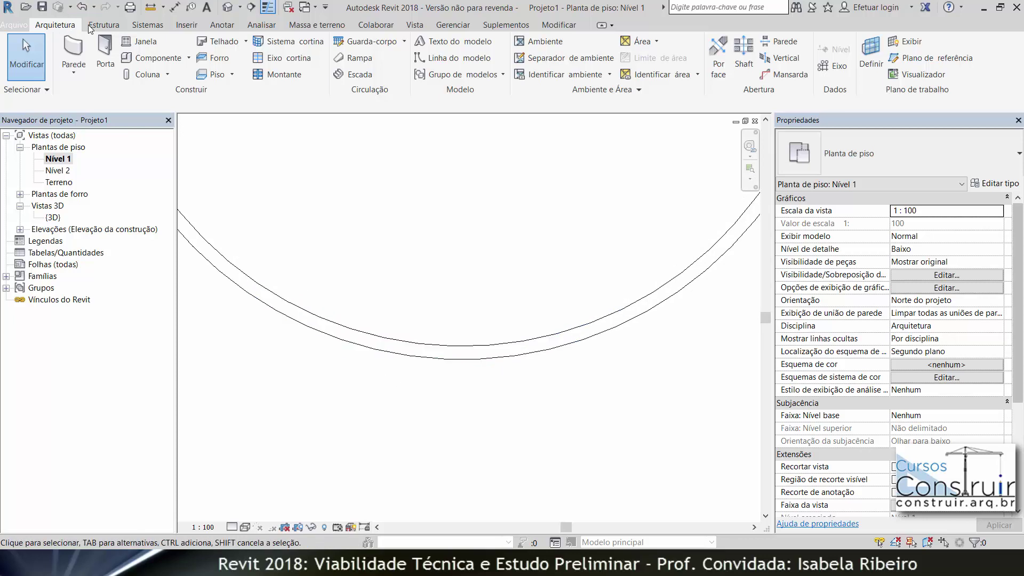
left_click(189, 59)
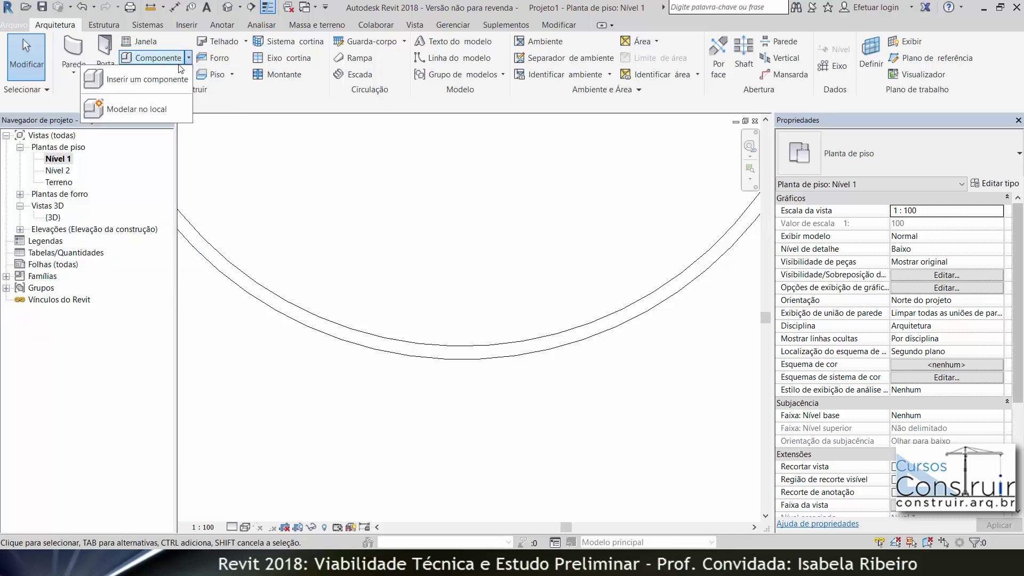
- Create an in-place model in the Janelas category, keeping the name Janelas 1
left_click(151, 109)
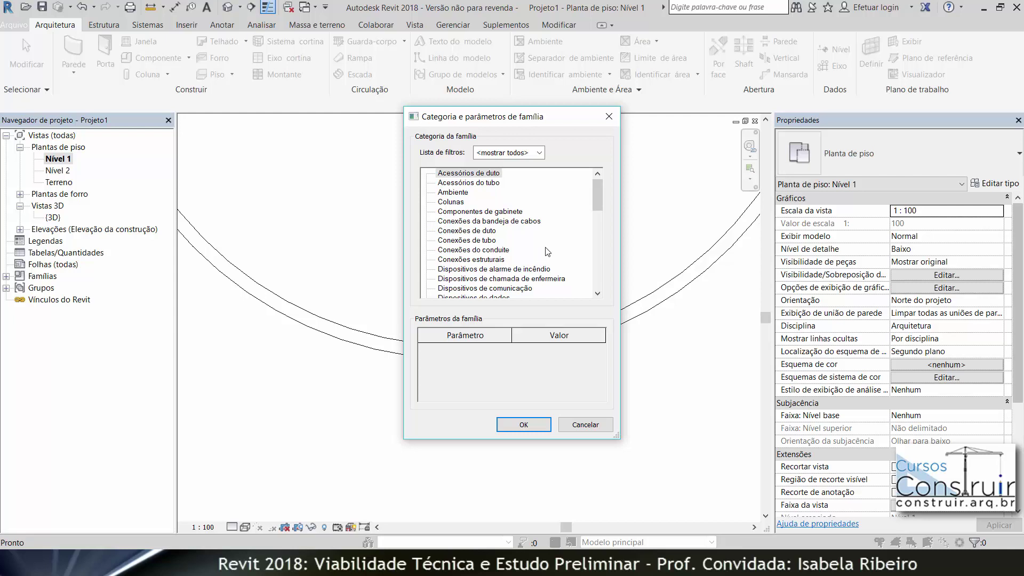
scroll(556, 246, "down", 1)
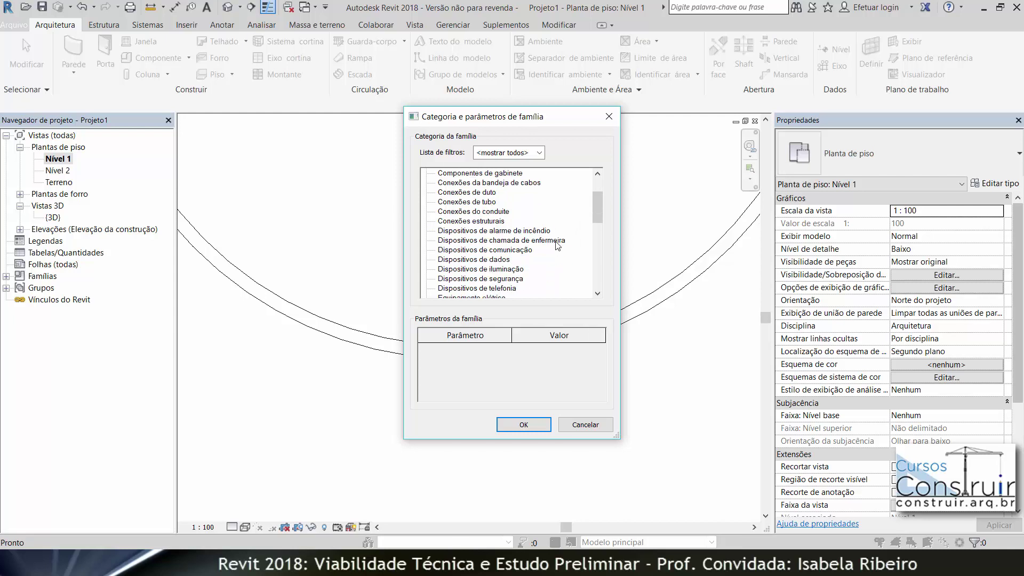
scroll(556, 247, "down", 1)
scroll(555, 249, "down", 3)
scroll(550, 247, "down", 1)
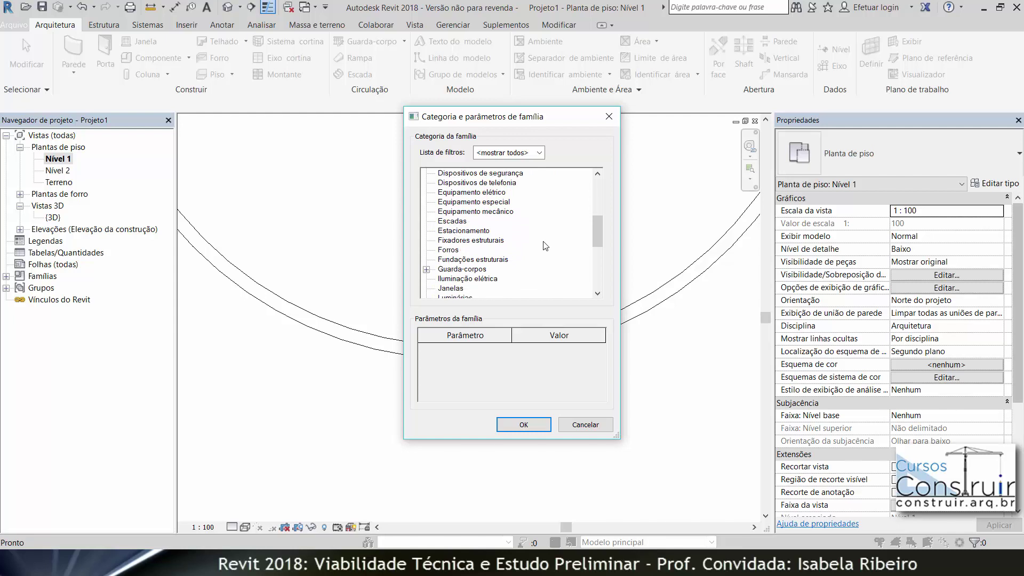
scroll(542, 245, "down", 1)
left_click(450, 279)
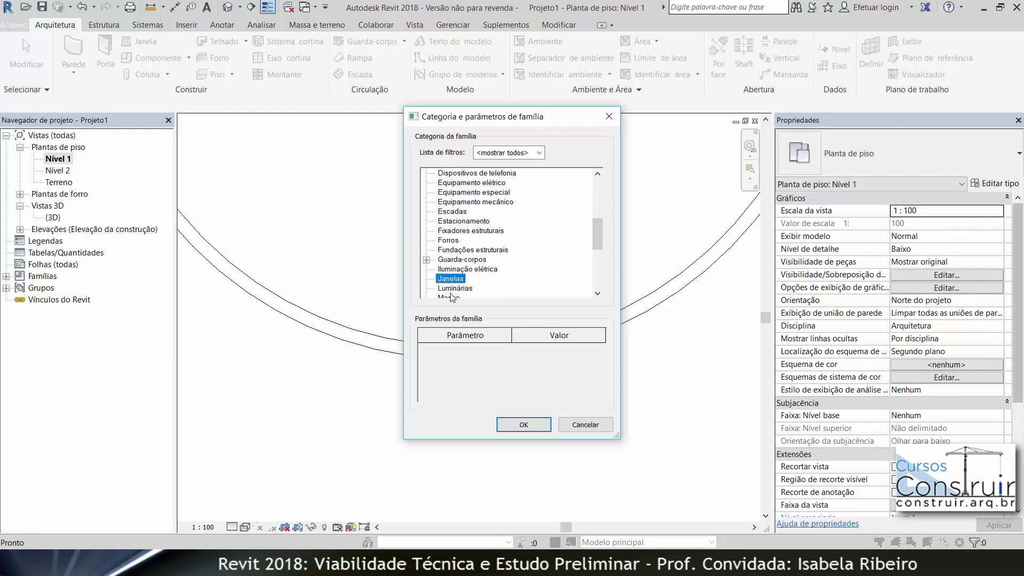
left_click(542, 422)
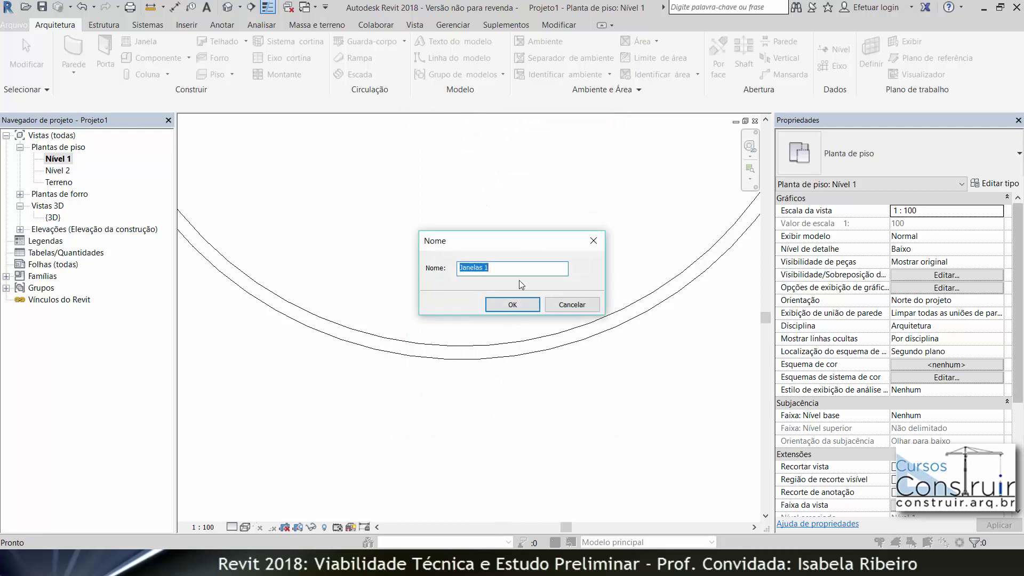
left_click(512, 305)
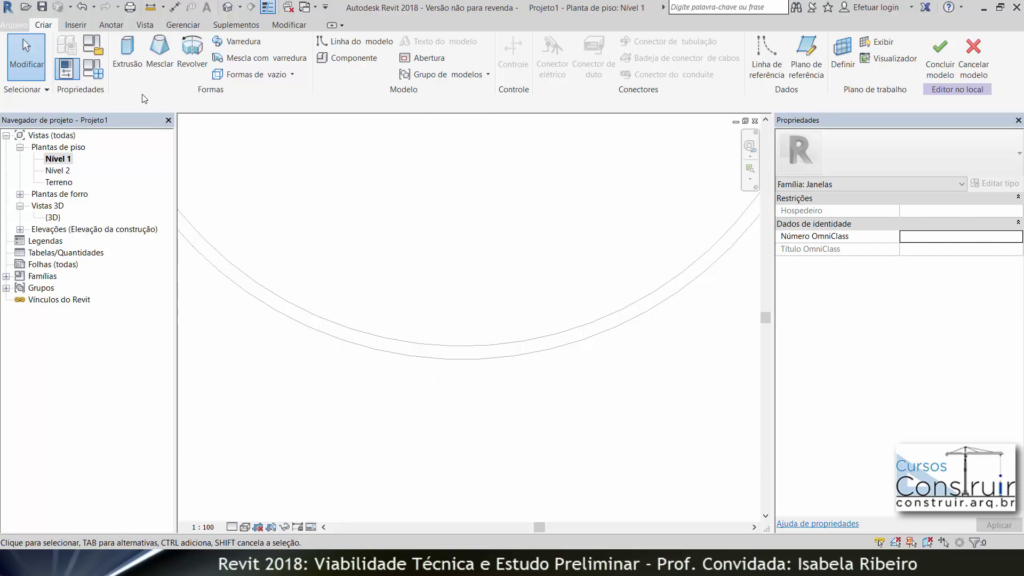
- Start an extrusion sketch by picking the opening's inner and outer arc edges
left_click(127, 51)
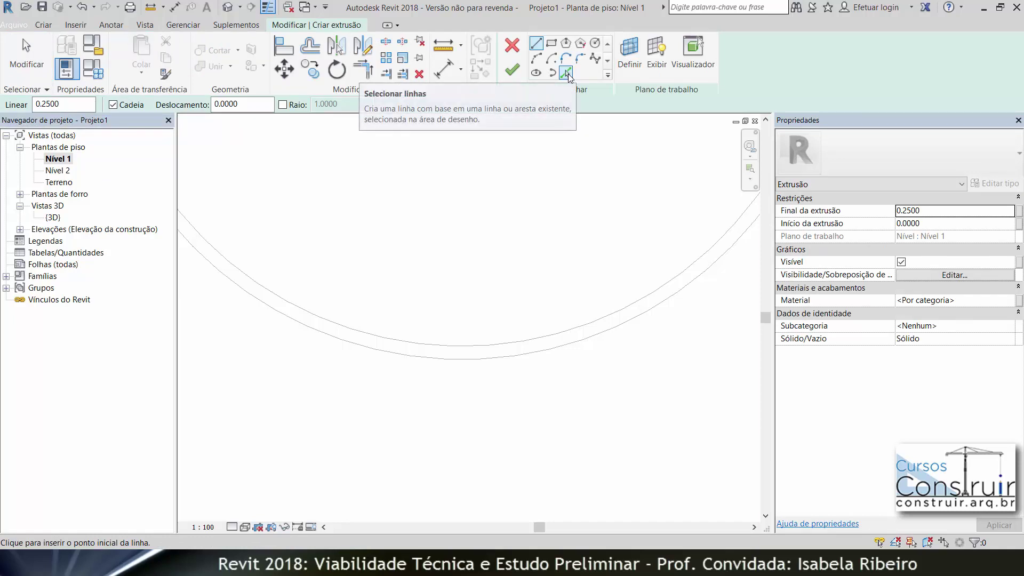
left_click(566, 73)
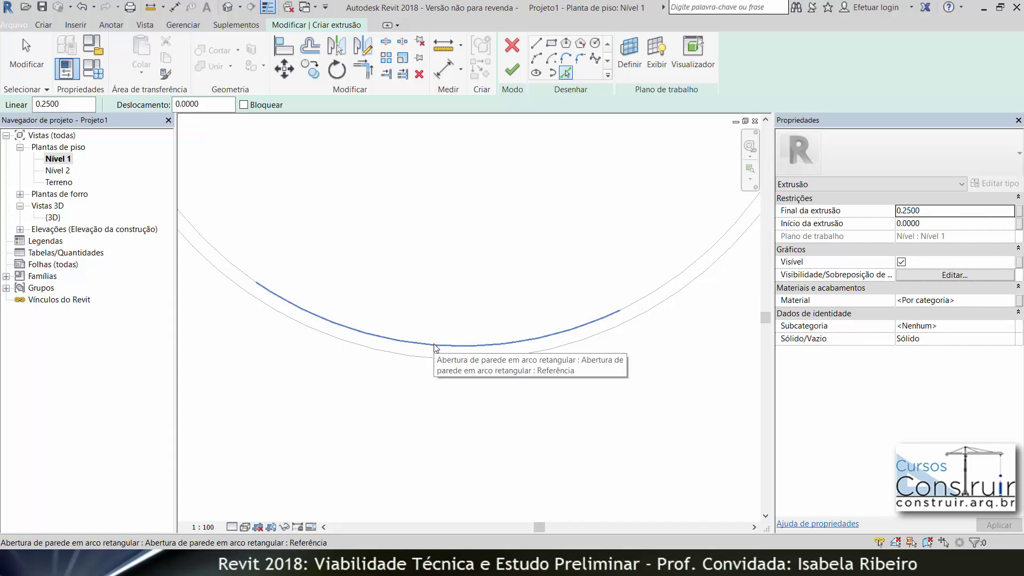
left_click(435, 345)
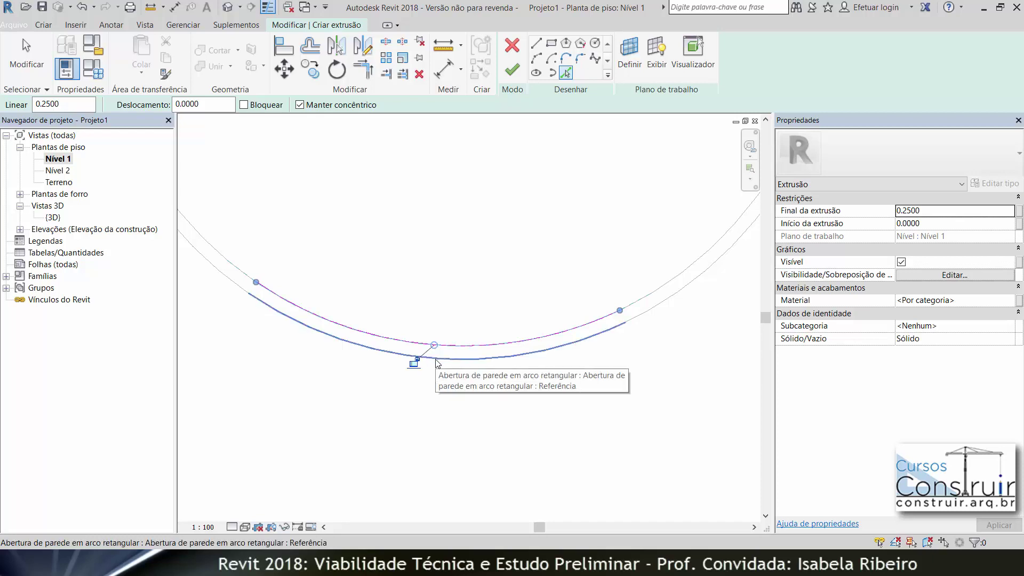
left_click(437, 363)
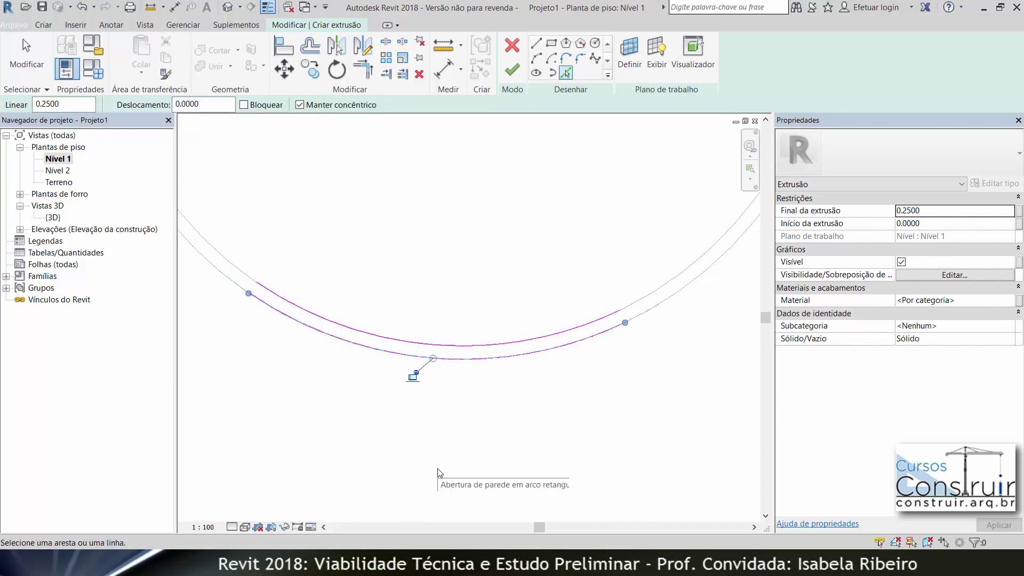
- Draw a short line closing the right end of the arc profile
left_click(535, 49)
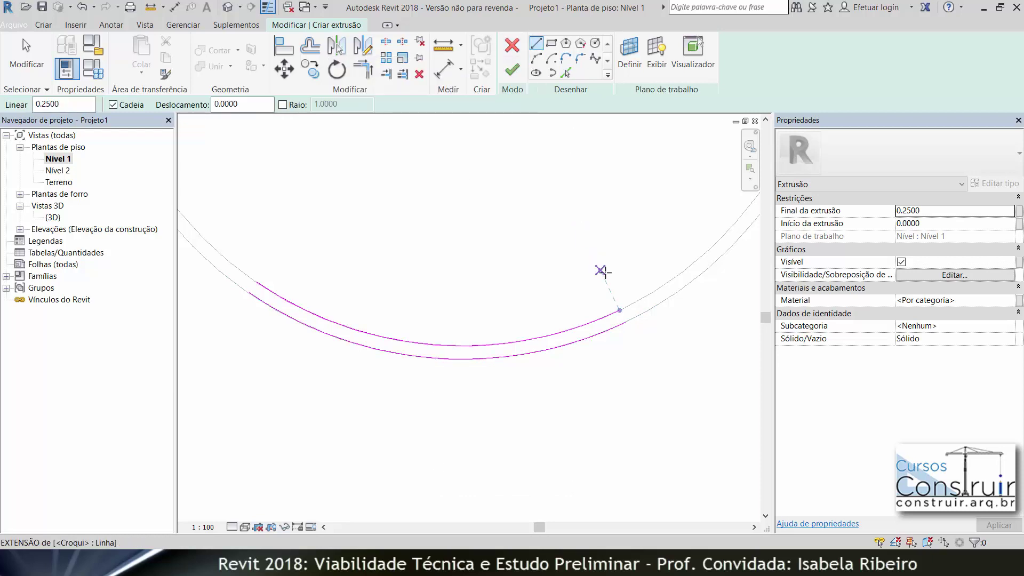
left_click(619, 311)
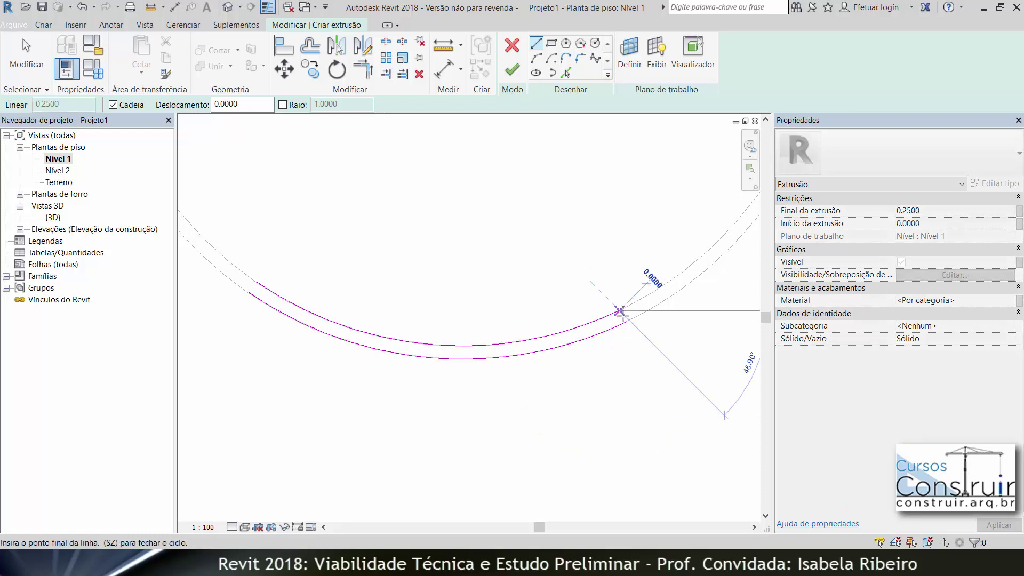
scroll(626, 315, "up", 3)
scroll(632, 313, "up", 3)
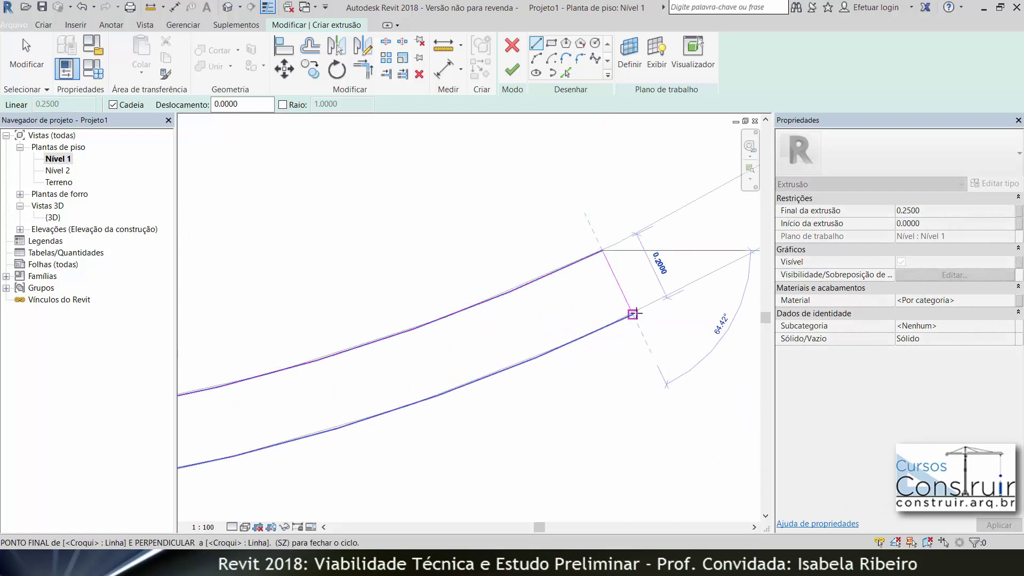
left_click(632, 314)
scroll(538, 314, "down", 2)
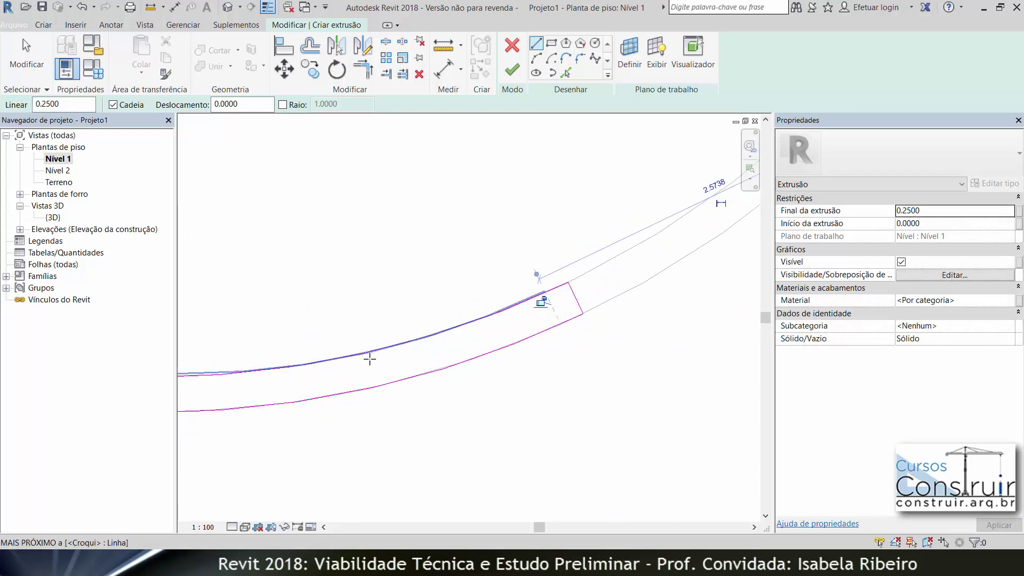
scroll(268, 371, "down", 1)
scroll(693, 403, "down", 2)
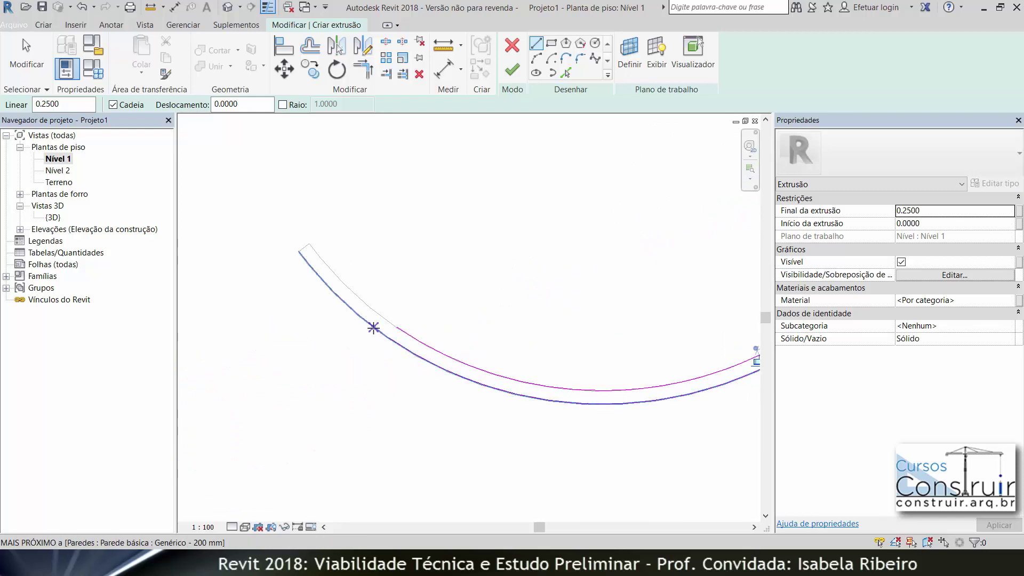
scroll(373, 327, "up", 2)
scroll(408, 347, "up", 2)
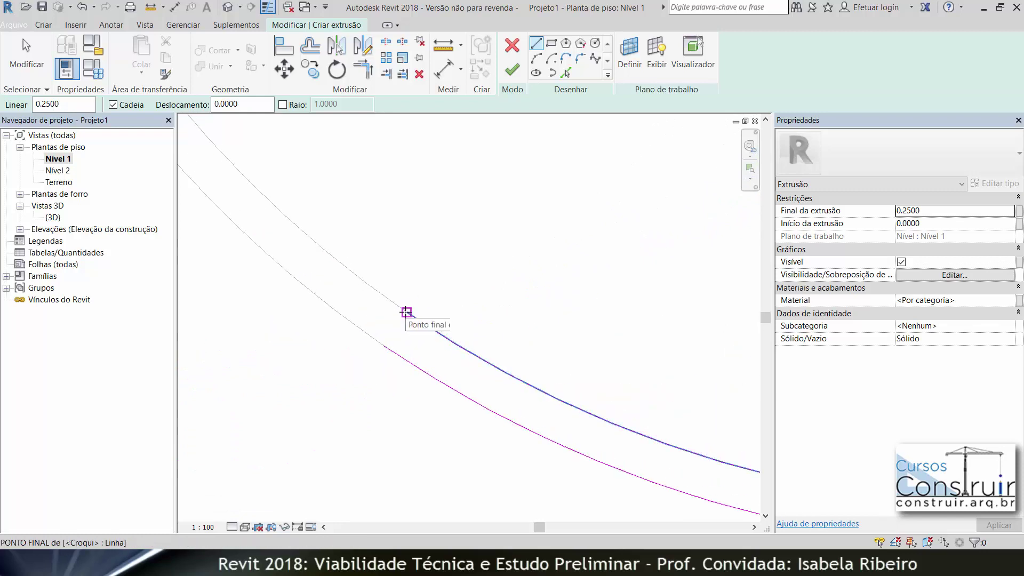
- Close the profile's left end, then start linking Material to a family parameter
left_click(407, 312)
left_click(384, 346)
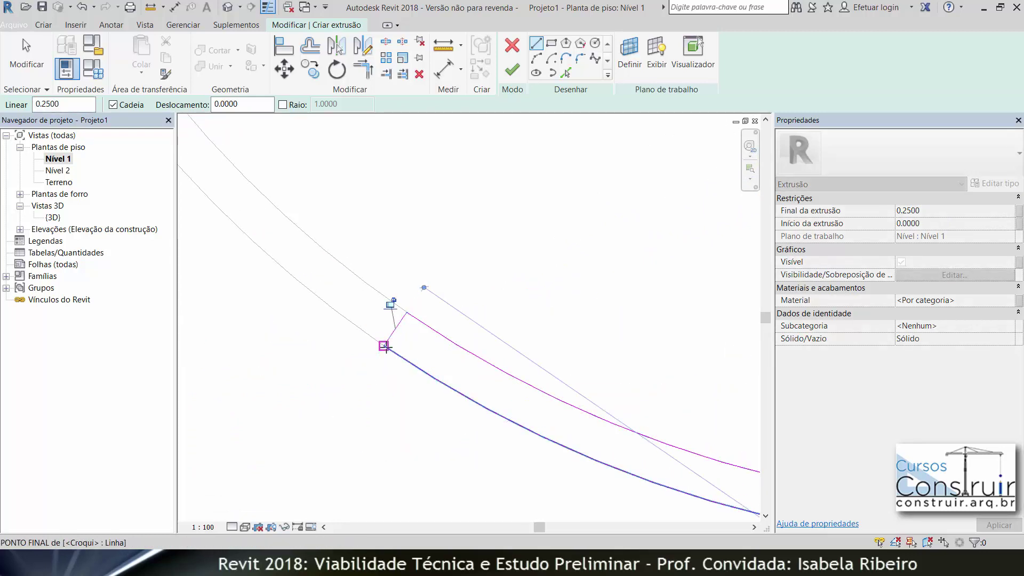
scroll(381, 410, "down", 1)
scroll(533, 397, "down", 1)
scroll(366, 333, "down", 1)
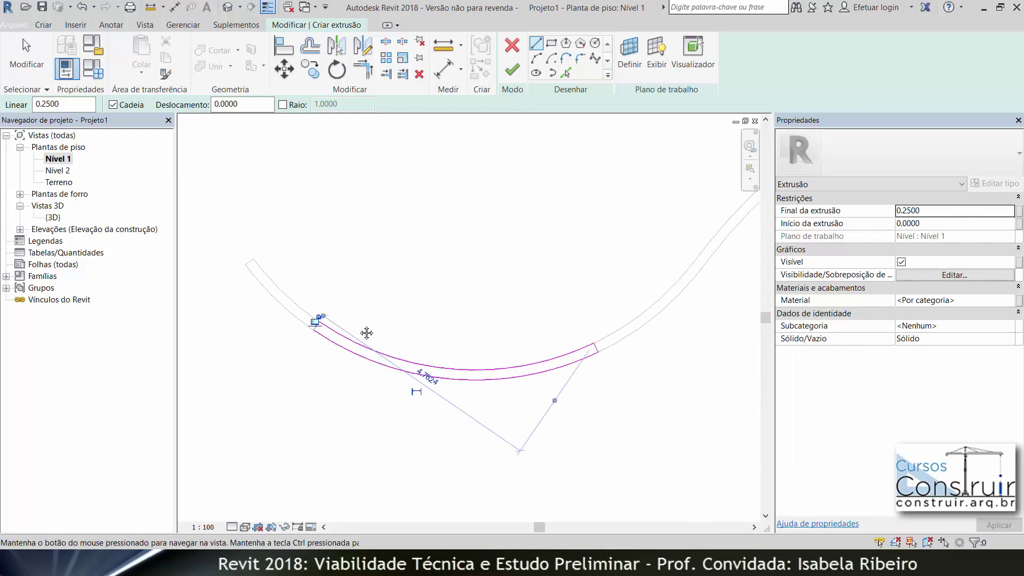
middle_click_drag(366, 333, 332, 317)
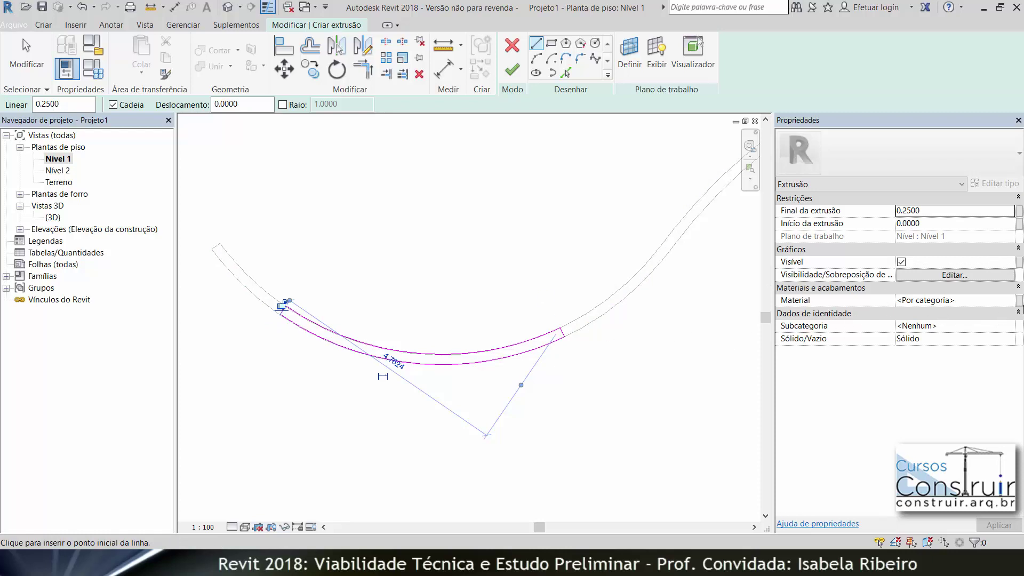
left_click(1018, 301)
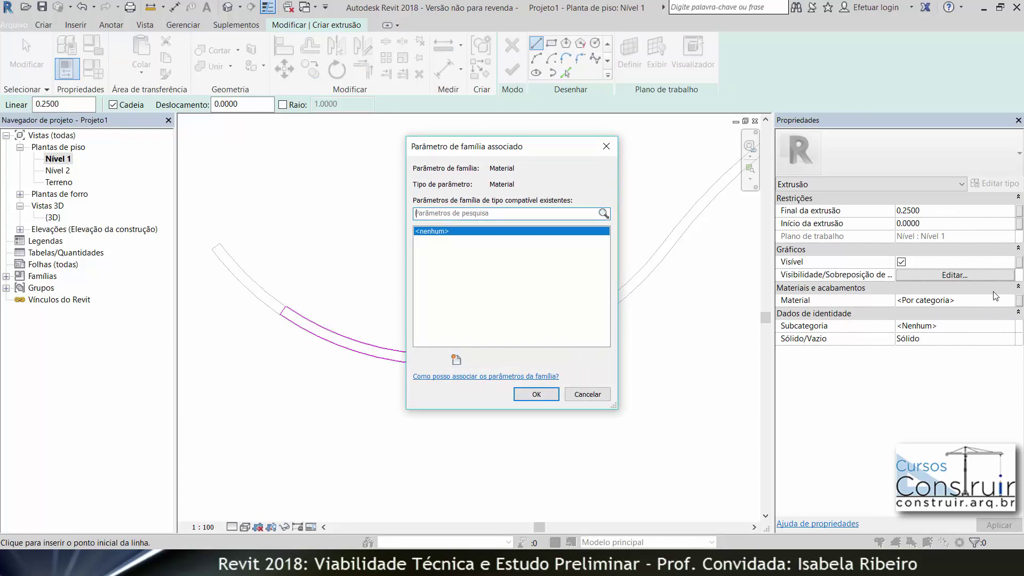
- Link the extrusion's Material to a new family parameter named MATERIAL
left_click(456, 360)
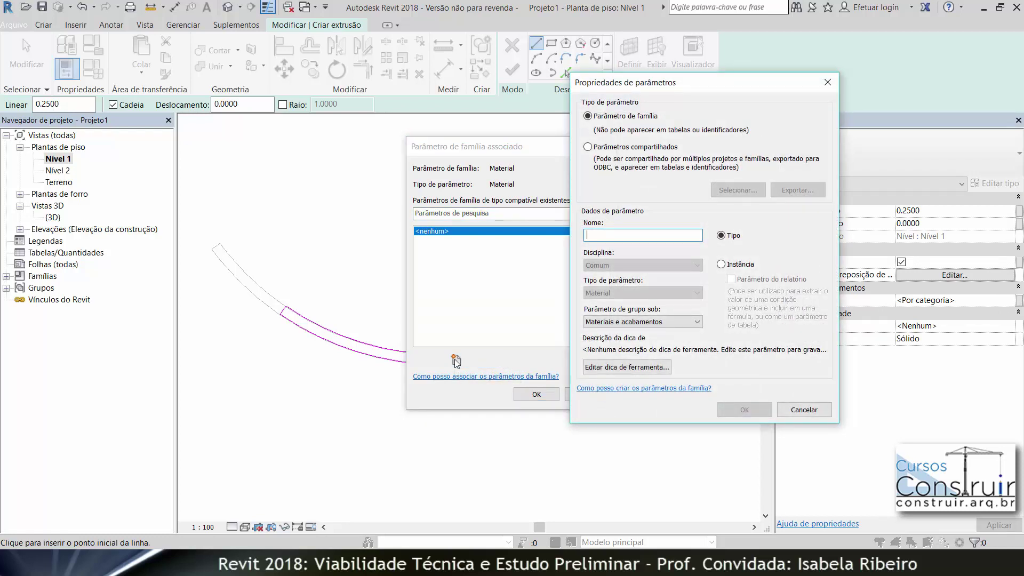
type("MATERIAL")
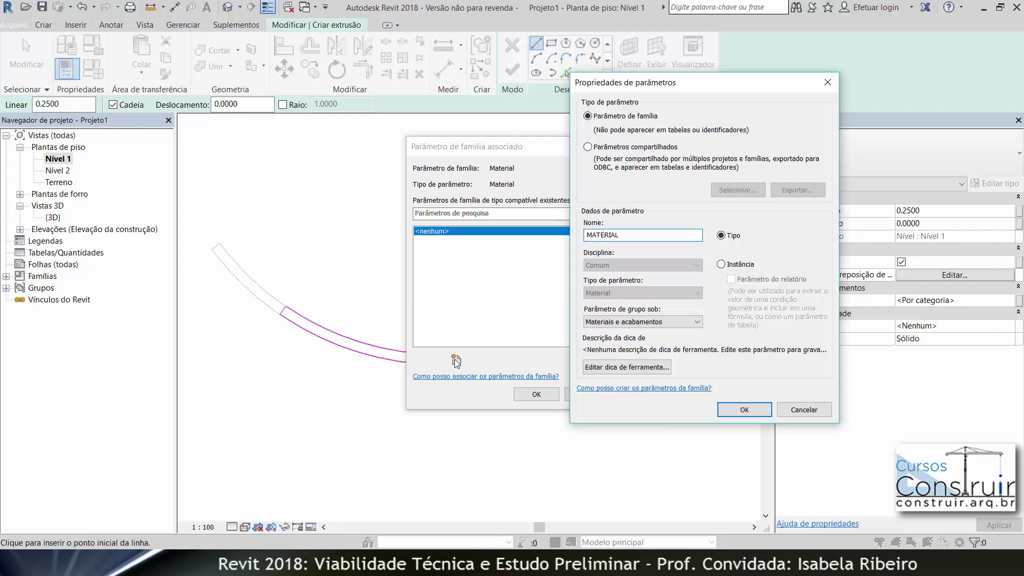
left_click(744, 409)
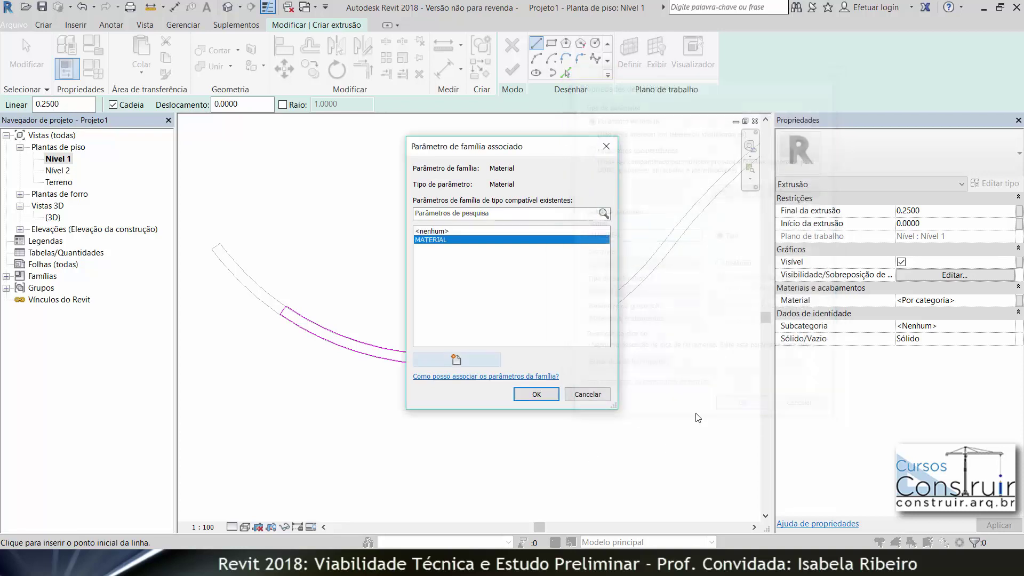
left_click(545, 396)
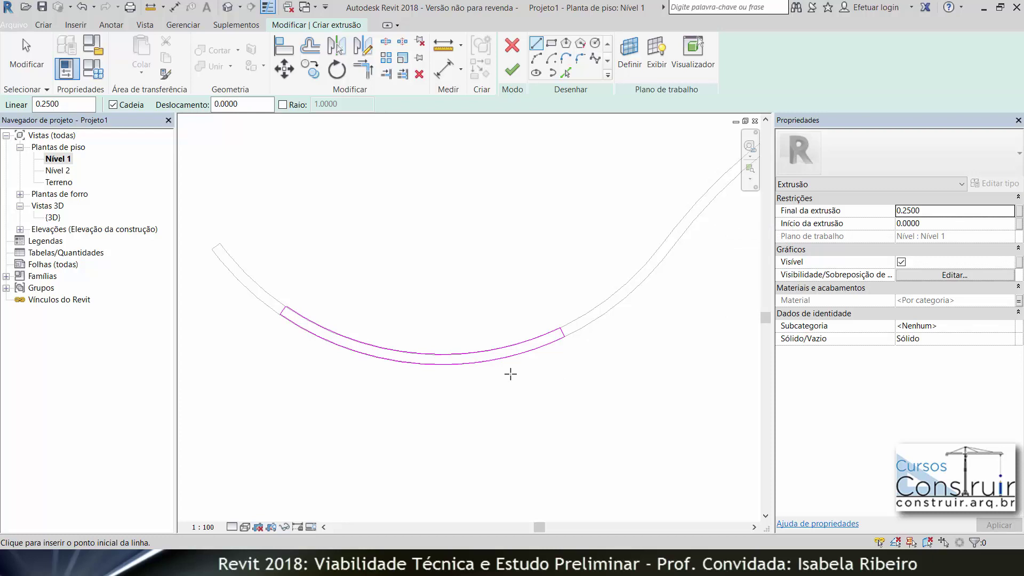
- Finish the arc extrusion sketch and complete the Janelas in-place model
left_click(512, 69)
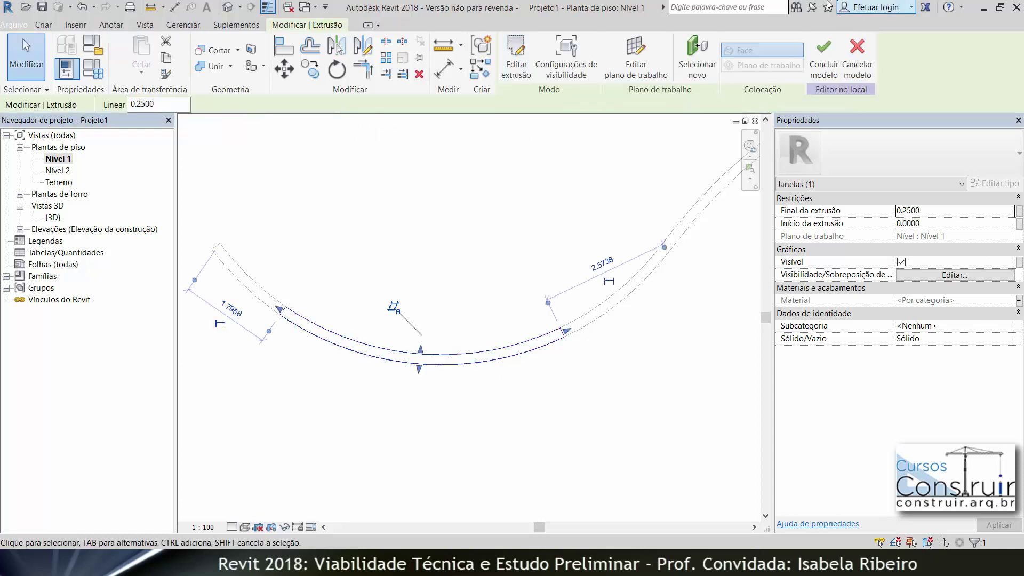
left_click(826, 64)
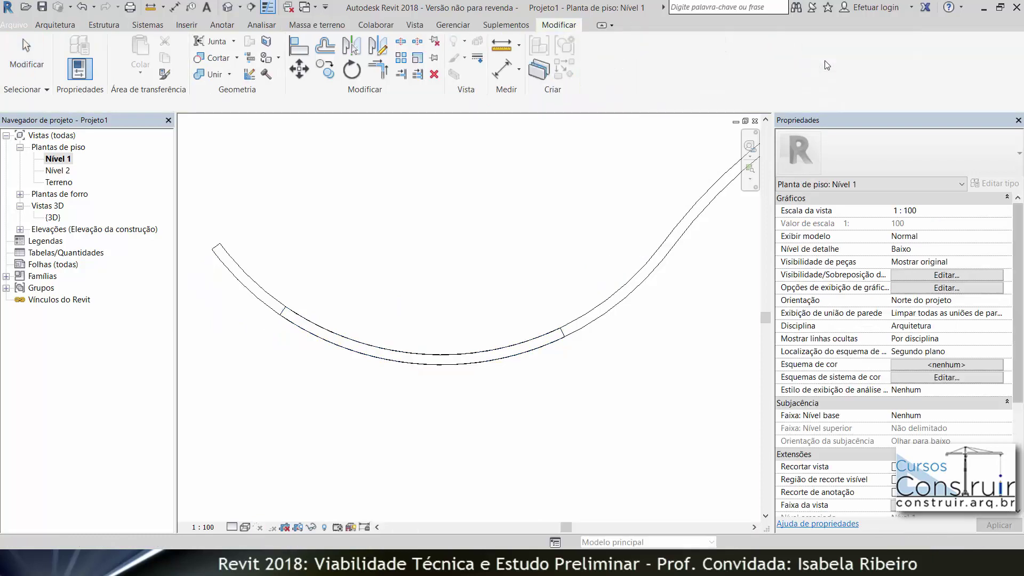
- In 3D, drag the Janelas glass top and bottom edges to the wall opening, then check it from FRONT
double_click(51, 218)
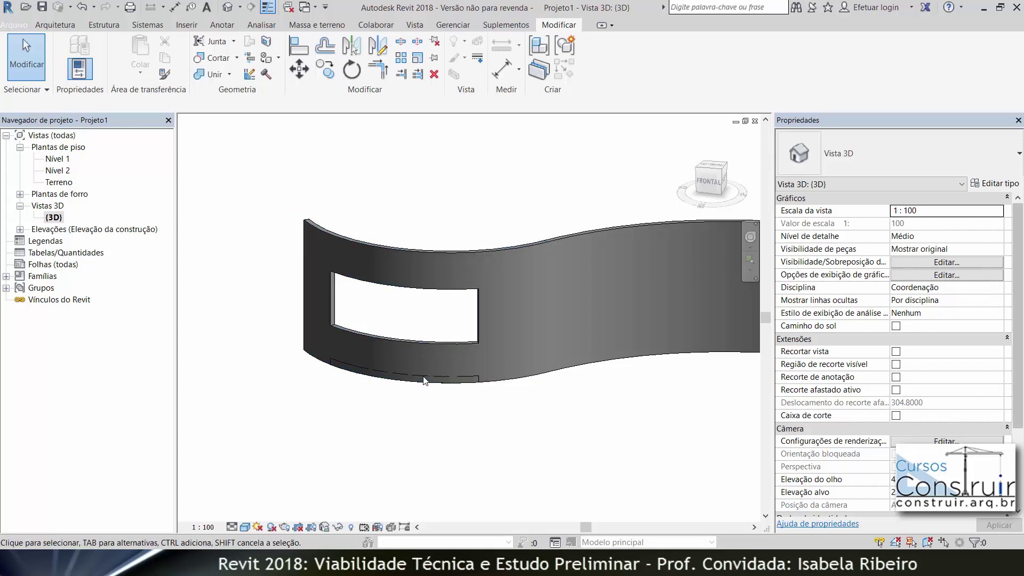
scroll(425, 380, "up", 3)
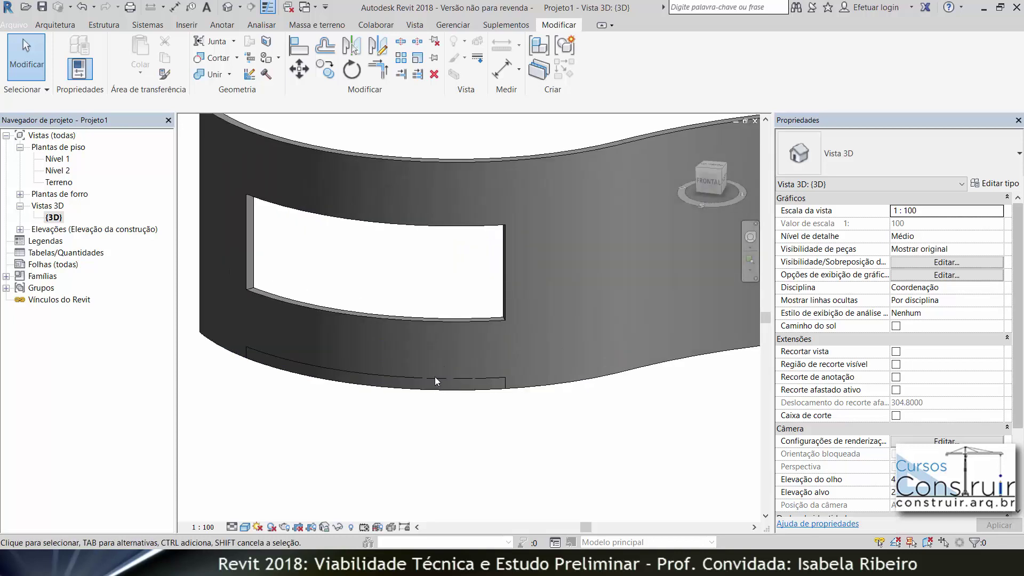
left_click(363, 373)
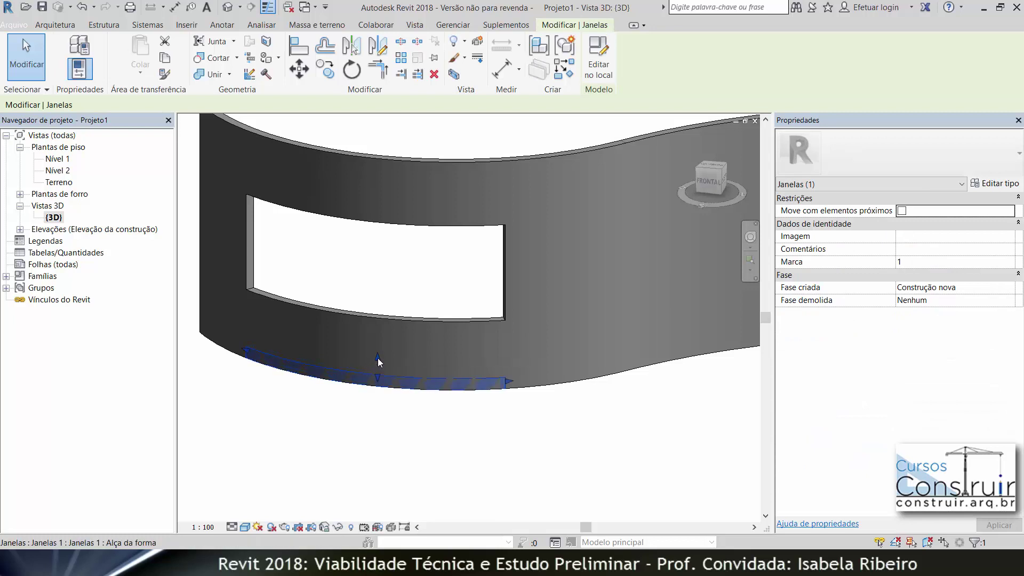
left_click_drag(377, 358, 386, 206)
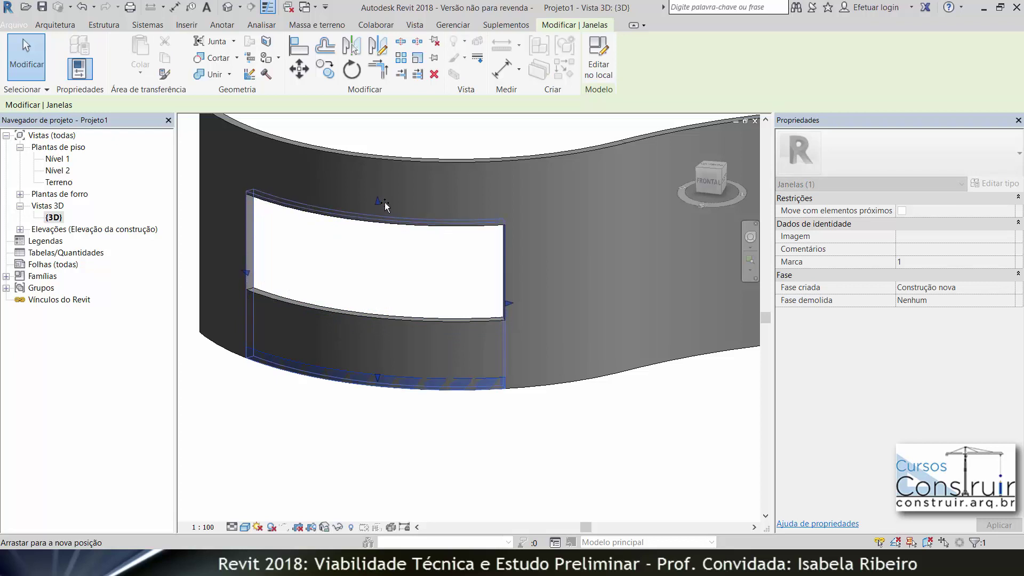
left_click_drag(386, 206, 386, 211)
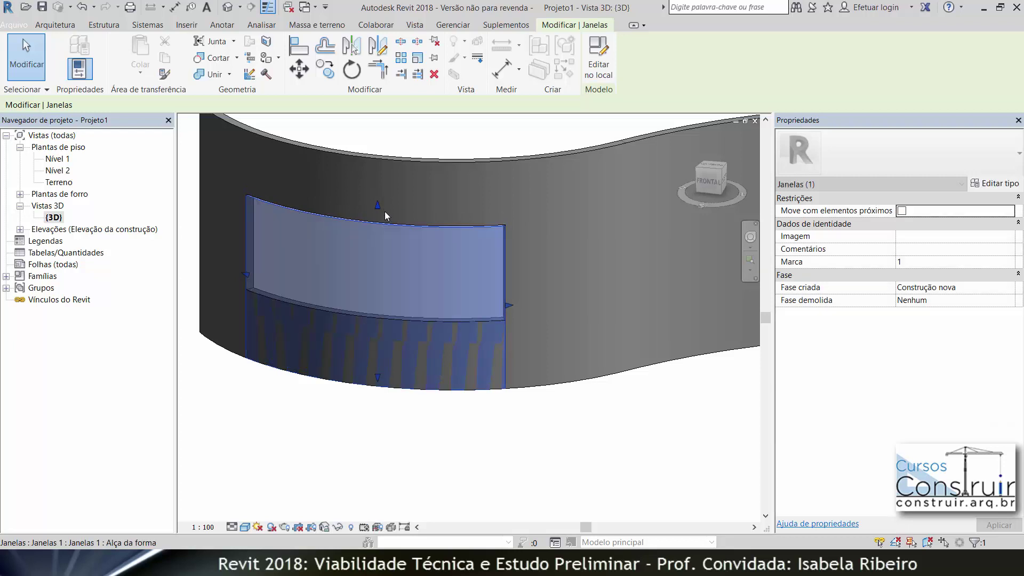
left_click_drag(378, 377, 380, 296)
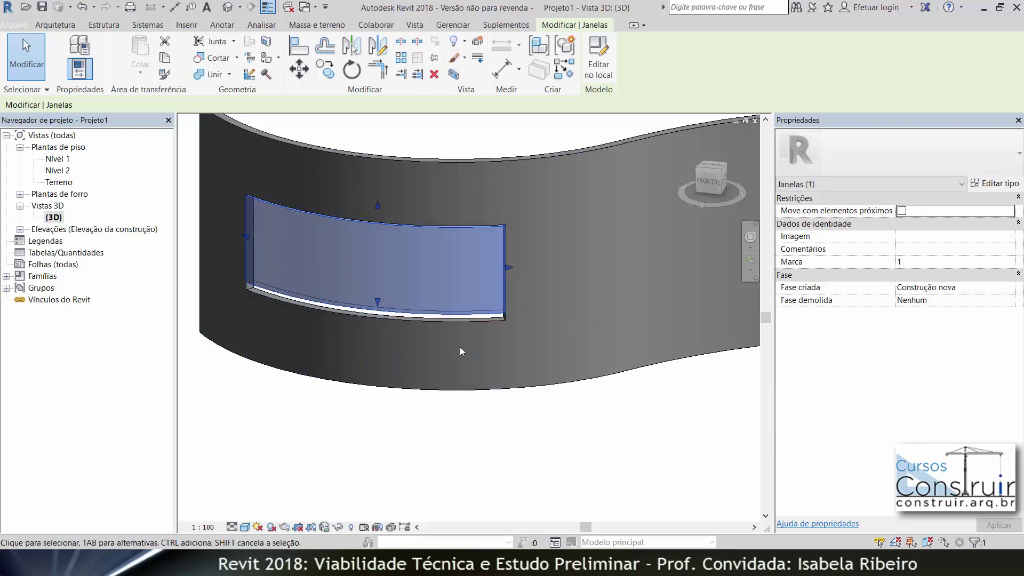
left_click(704, 184)
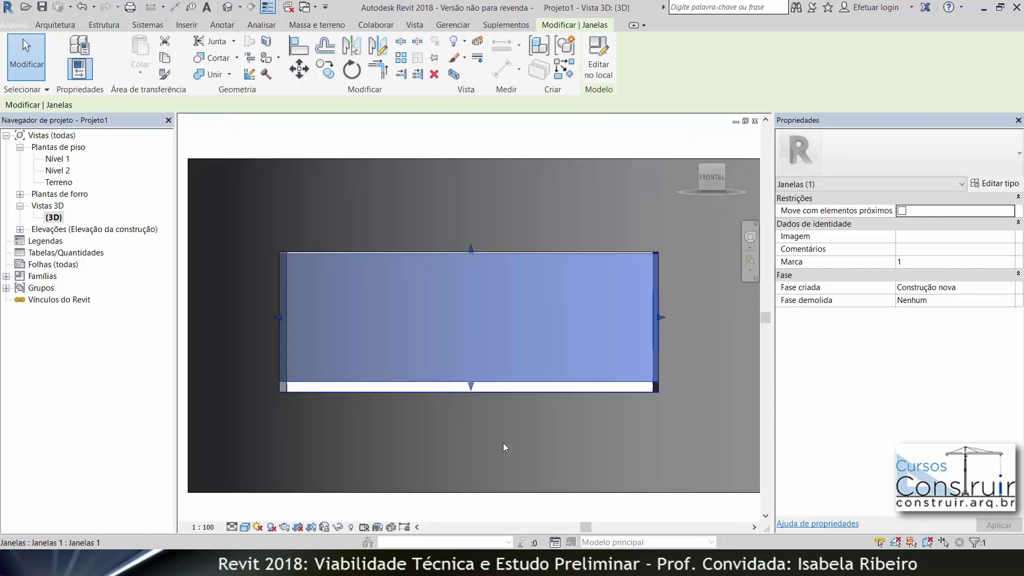
left_click(410, 397)
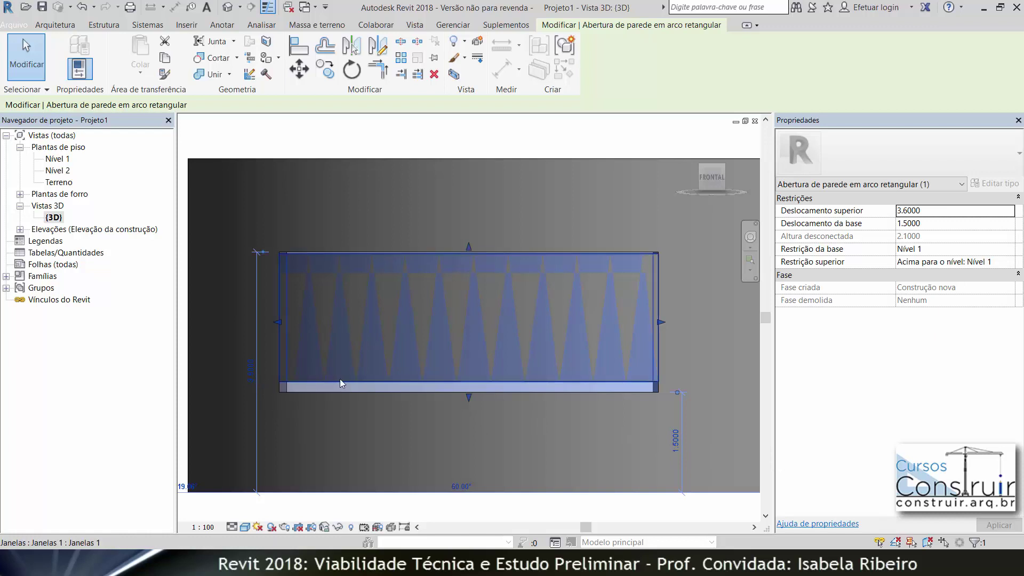
- Reopen the Janelas in-place model and select its glass extrusion
left_click(387, 134)
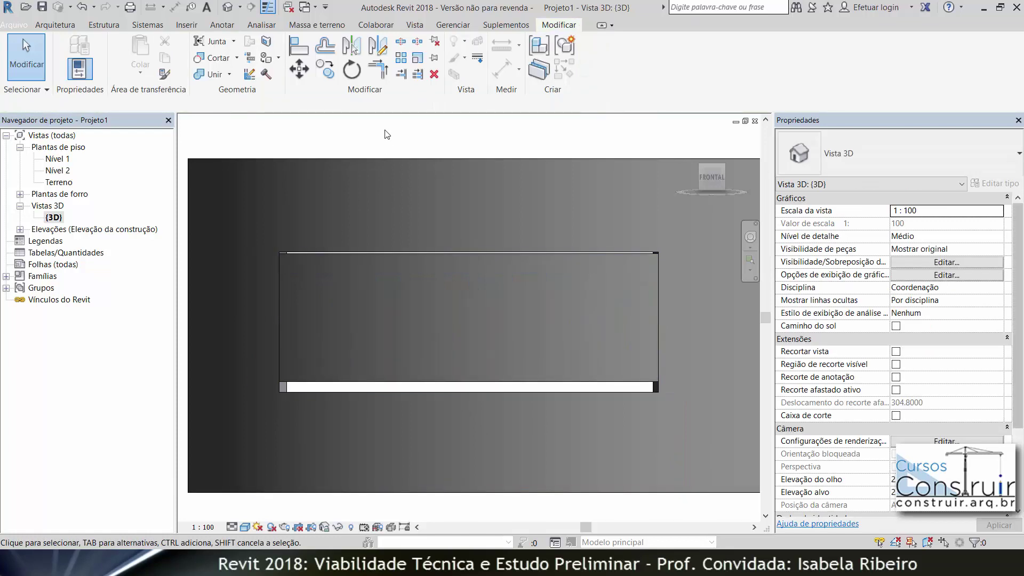
left_click(454, 385)
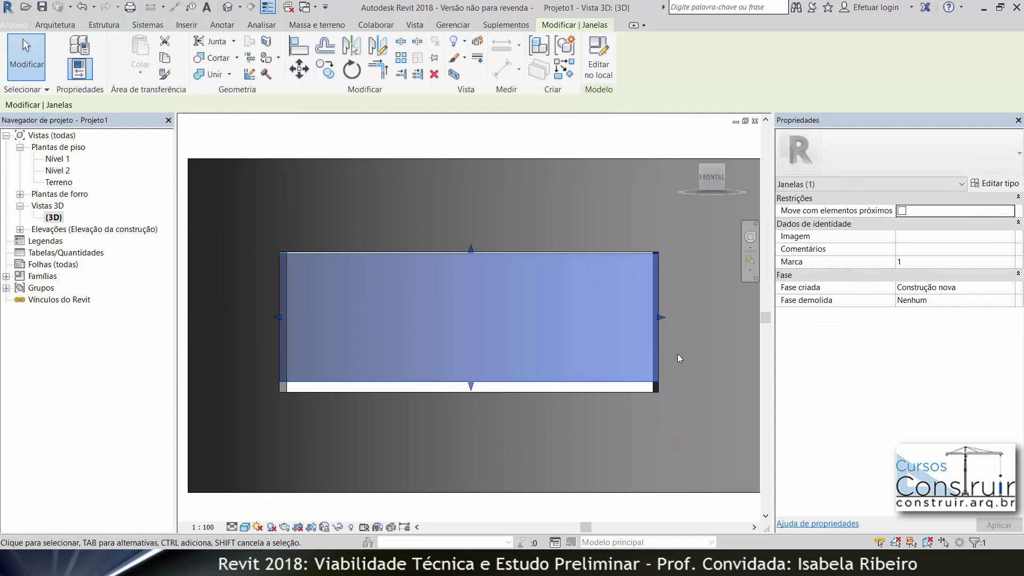
left_click(599, 63)
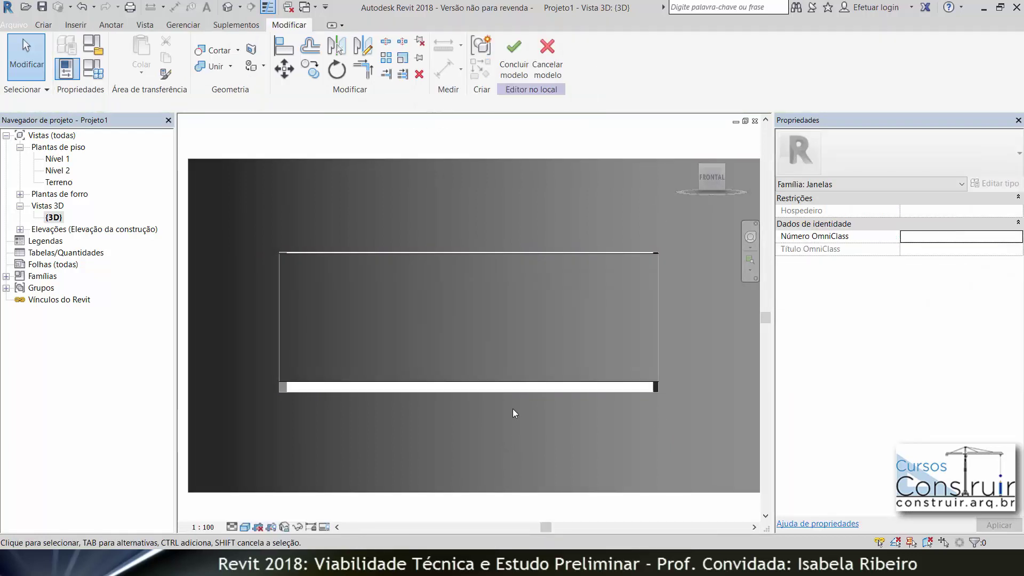
left_click(513, 384)
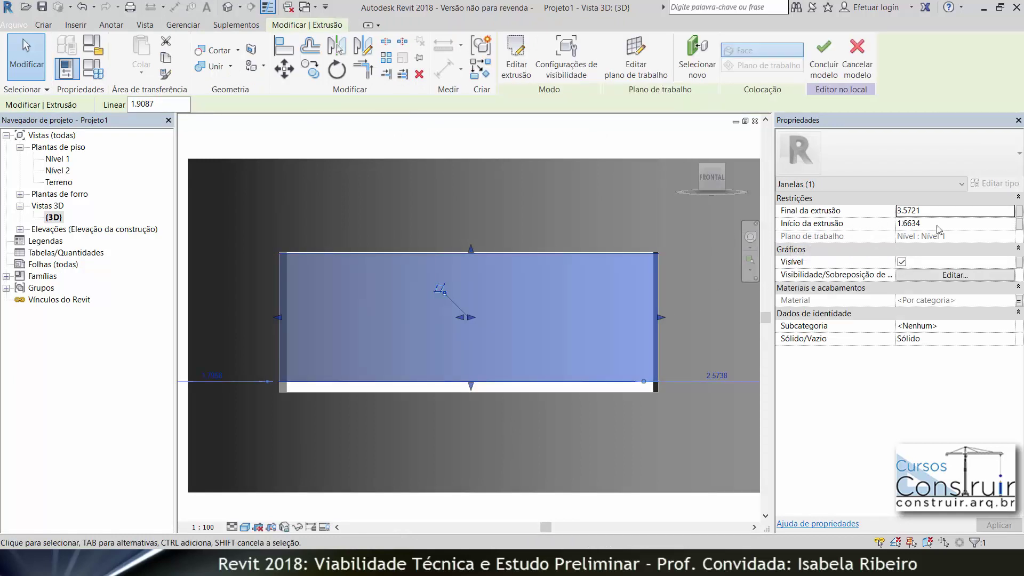
- Set the extrusion start to 1.5 and end to 3.6, then finish the model
left_click(909, 224)
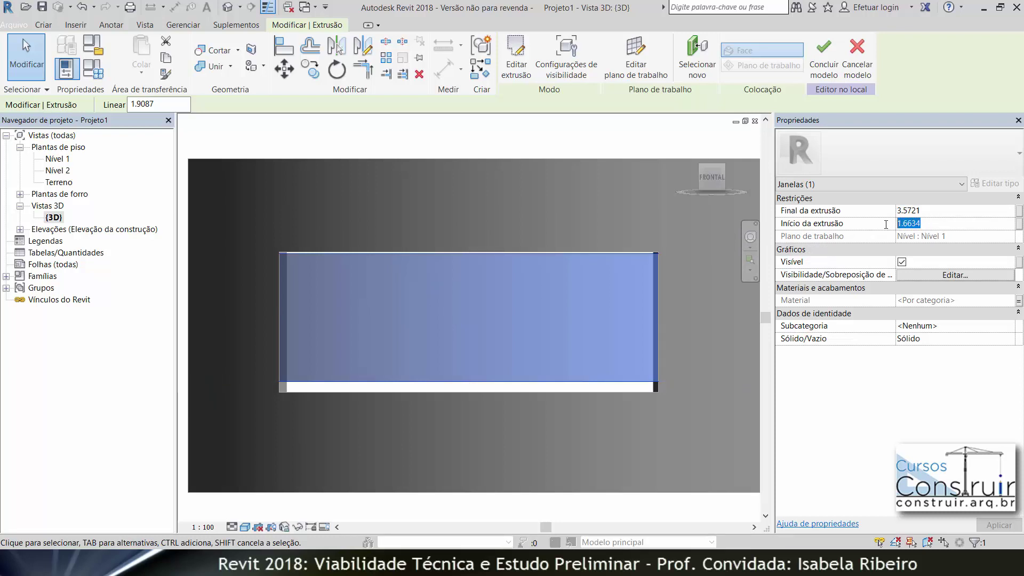
type("1.5")
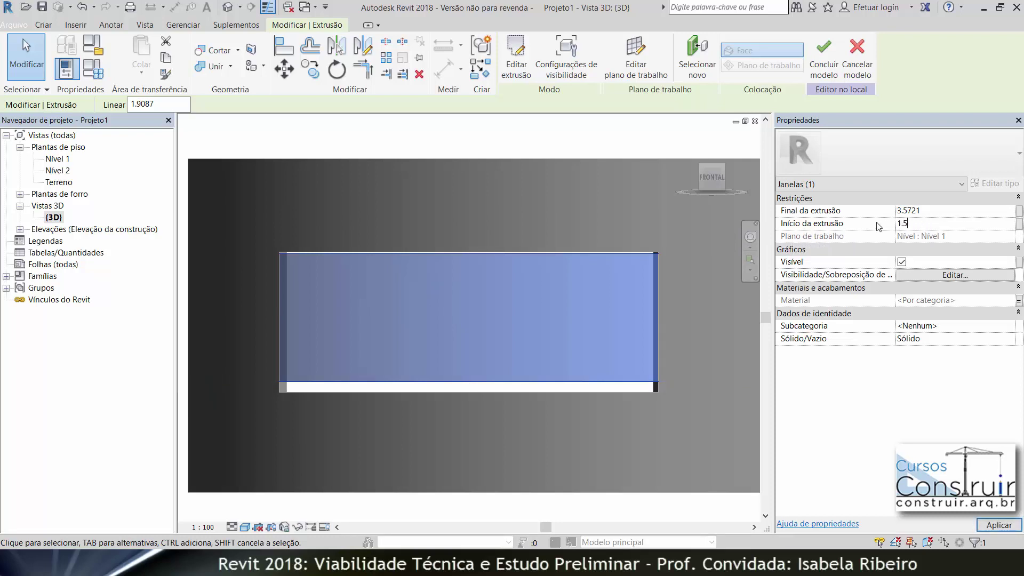
left_click(919, 211)
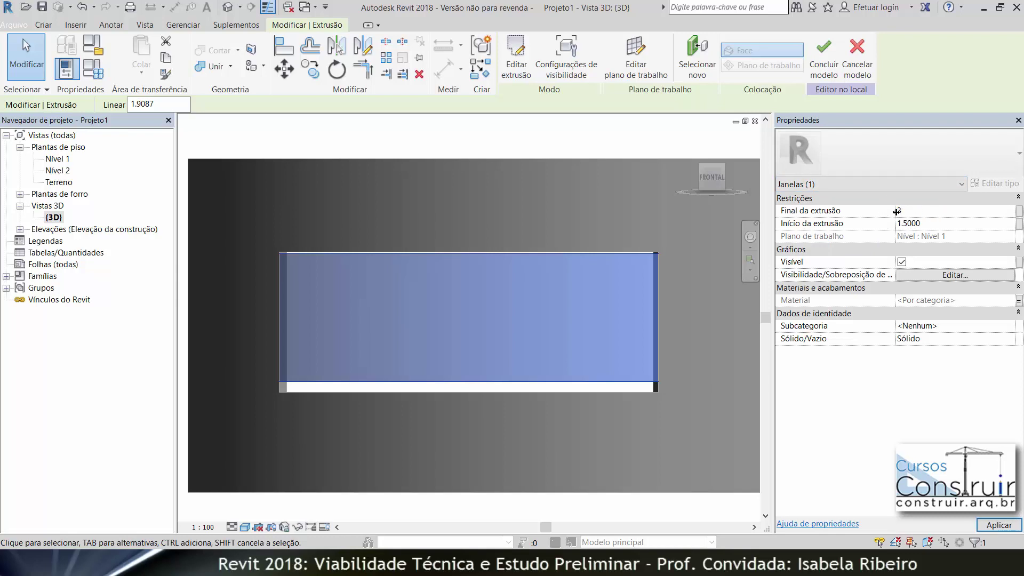
type("3.6")
key("Return")
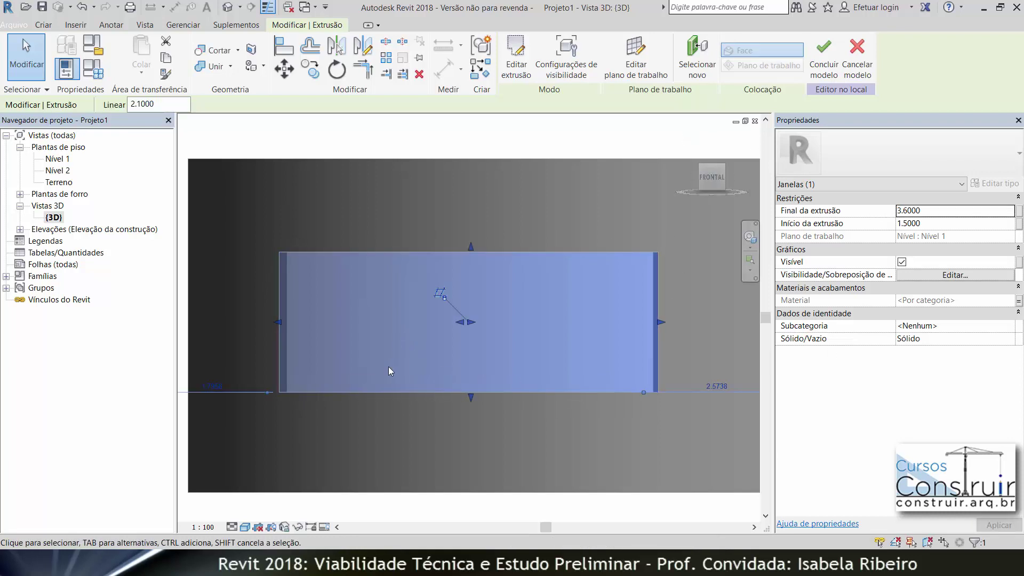
left_click(823, 56)
scroll(367, 218, "down", 2)
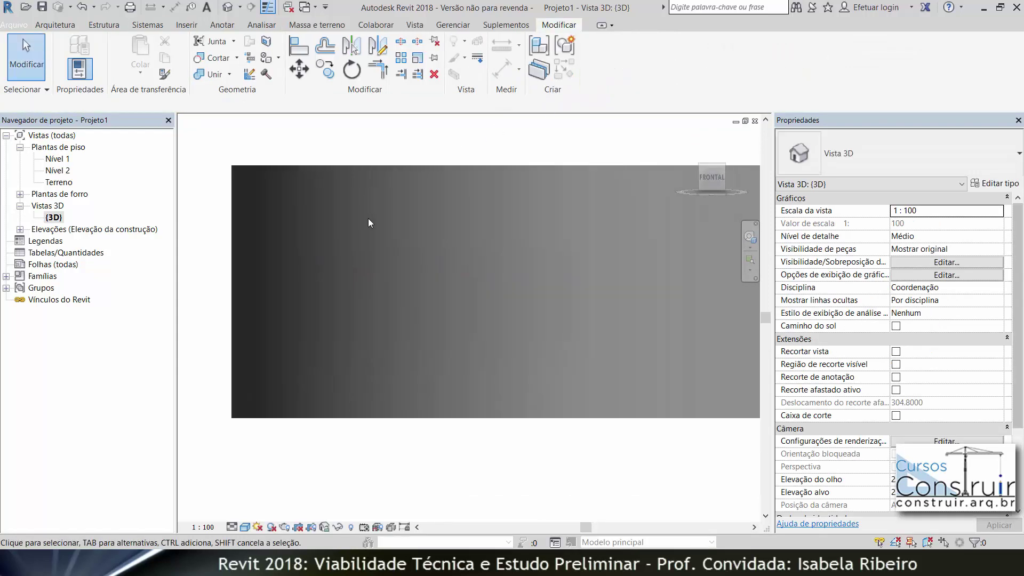
middle_click_drag(421, 318, 504, 237, "shift")
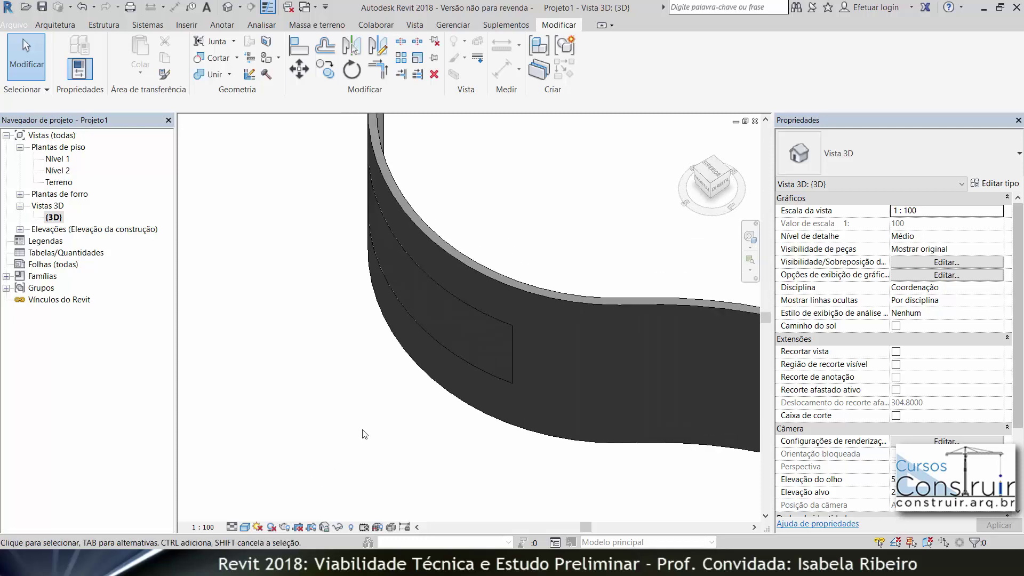
scroll(417, 295, "up", 3)
scroll(682, 319, "up", 3)
scroll(637, 303, "up", 2)
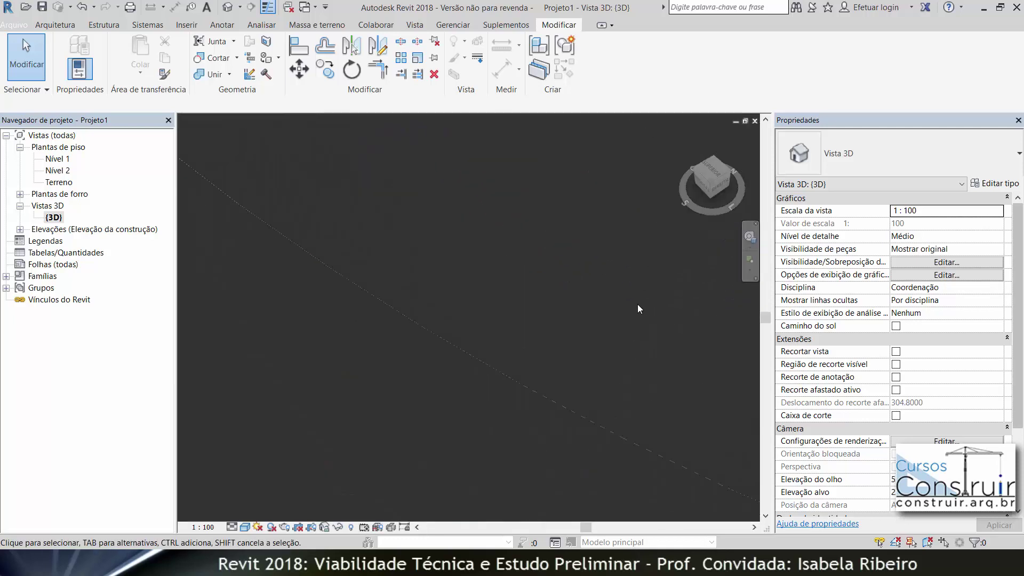
scroll(633, 320, "down", 2)
scroll(613, 331, "down", 2)
scroll(594, 343, "down", 1)
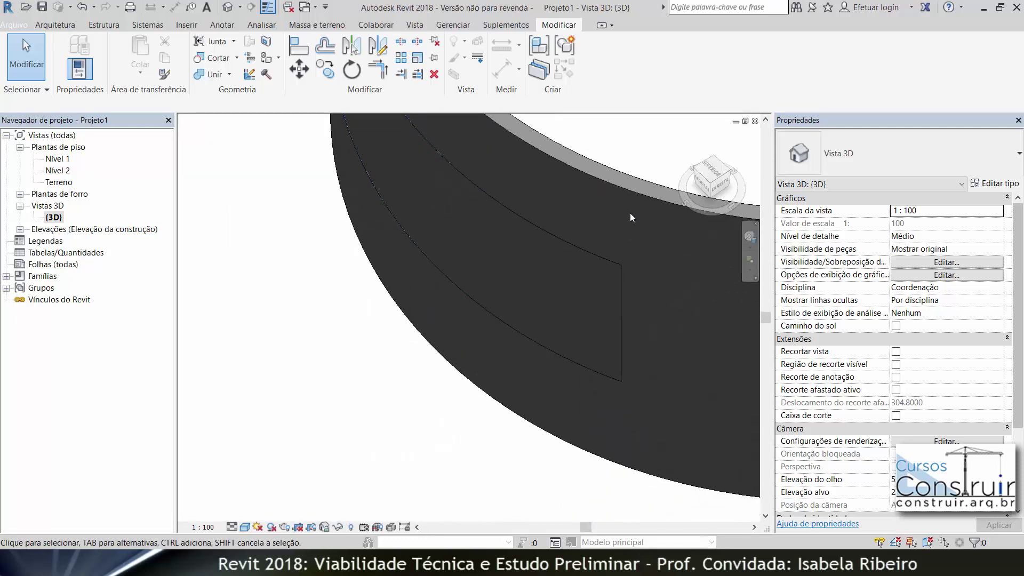
- Open the Janelas window's type properties and browse its MATERIAL parameter value
left_click(572, 249)
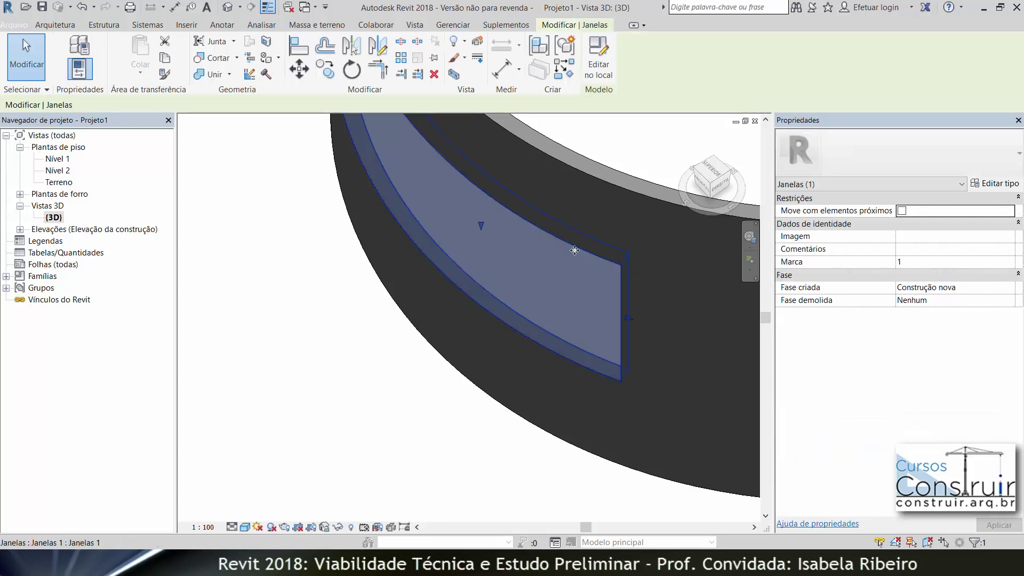
left_click(1007, 186)
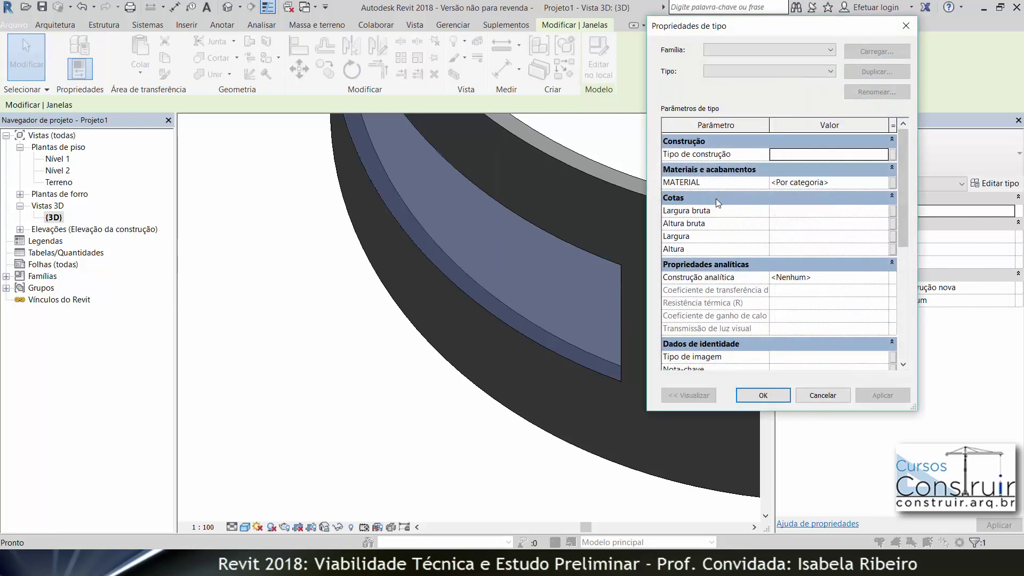
left_click(885, 184)
left_click(820, 182)
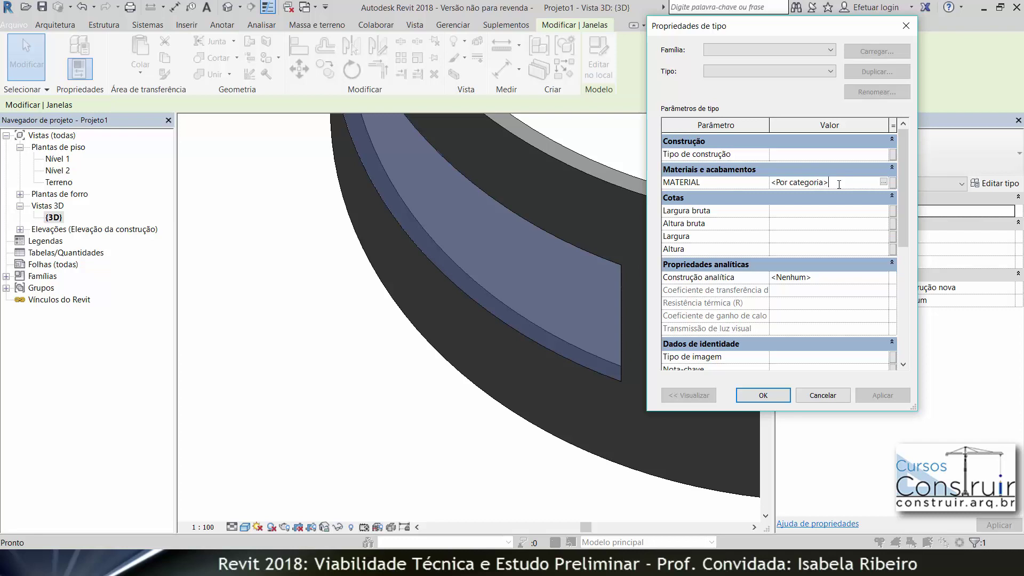
left_click(883, 183)
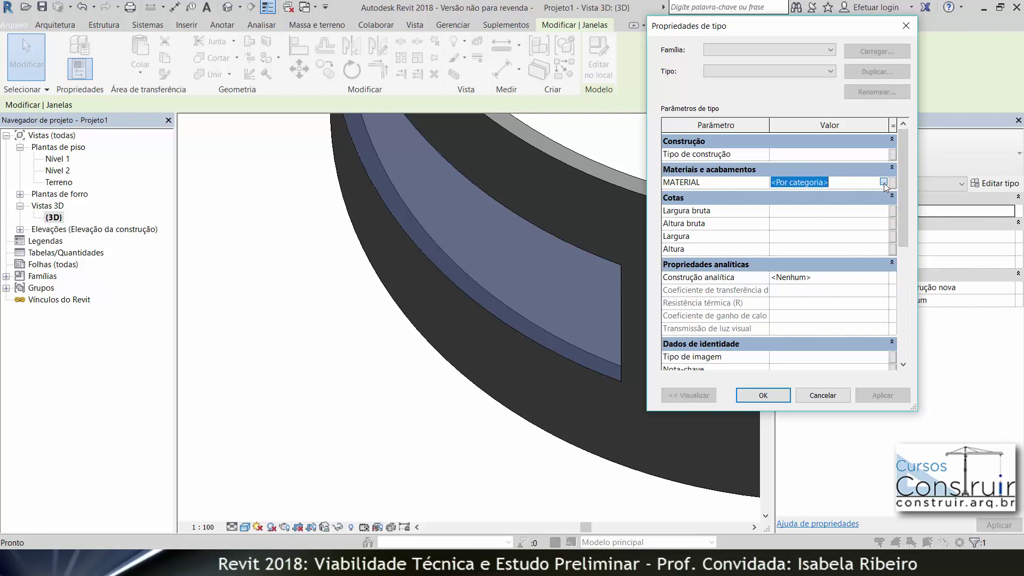
left_click(883, 182)
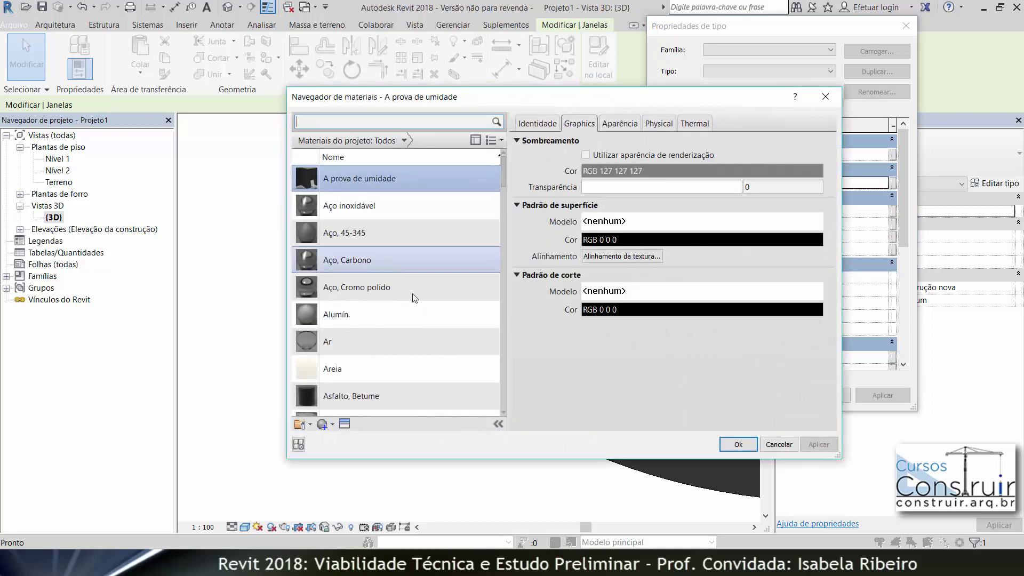
- Pick Vidro in the Material Browser and apply it as the MATERIAL value
scroll(416, 318, "down", 5)
scroll(415, 316, "down", 5)
scroll(414, 315, "down", 5)
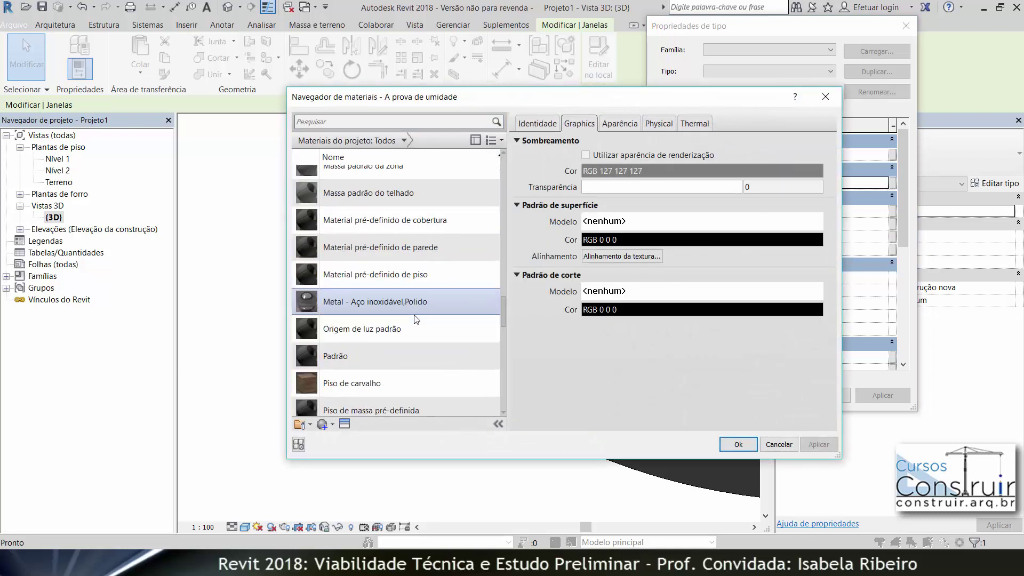
scroll(414, 315, "up", 3)
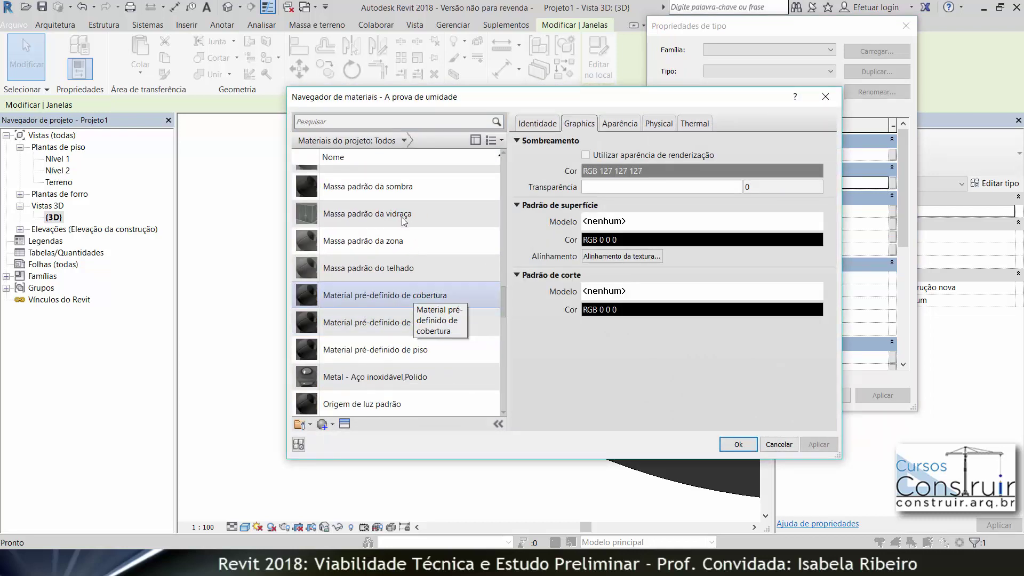
scroll(403, 266, "down", 3)
scroll(402, 319, "down", 3)
scroll(401, 333, "down", 3)
scroll(400, 336, "down", 3)
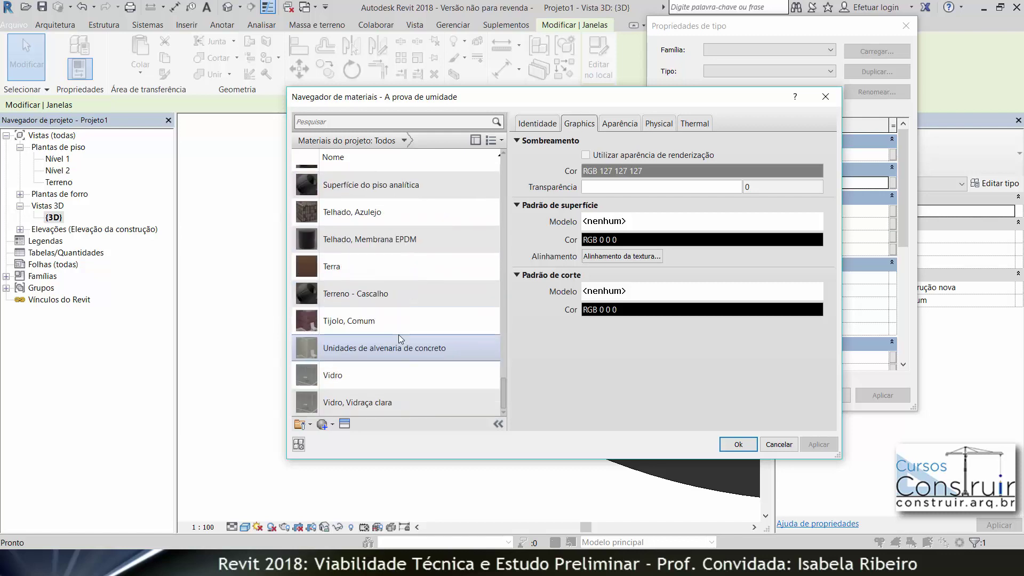
left_click(396, 379)
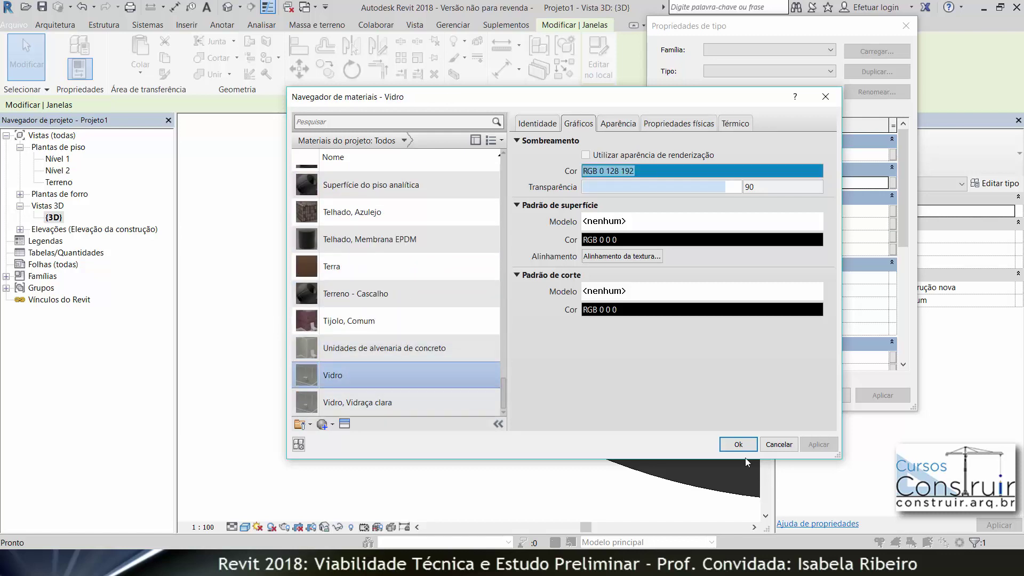
left_click(740, 442)
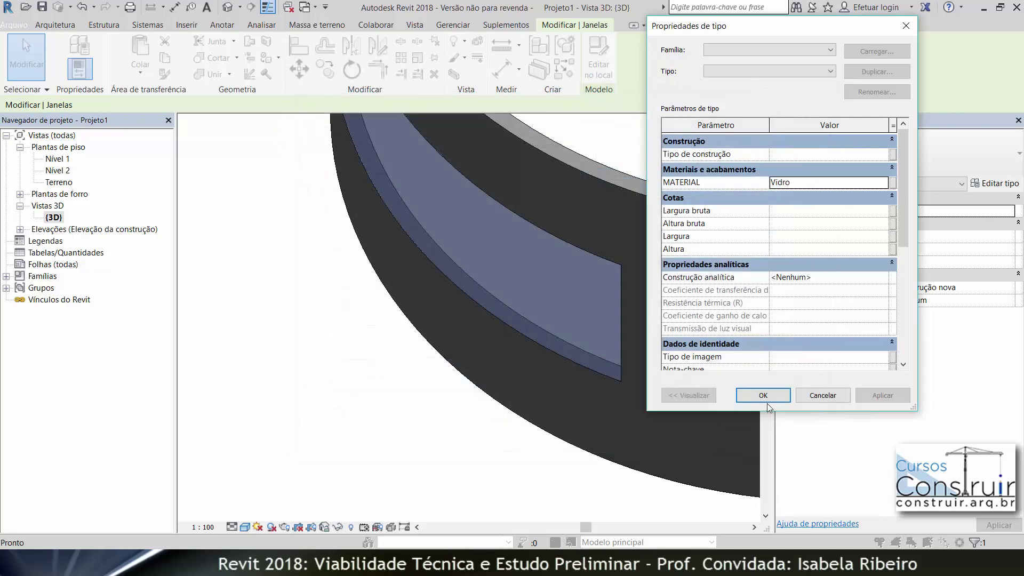
left_click(763, 395)
- Clear the selection and orbit the 3D view toward the curved glass window
left_click(404, 401)
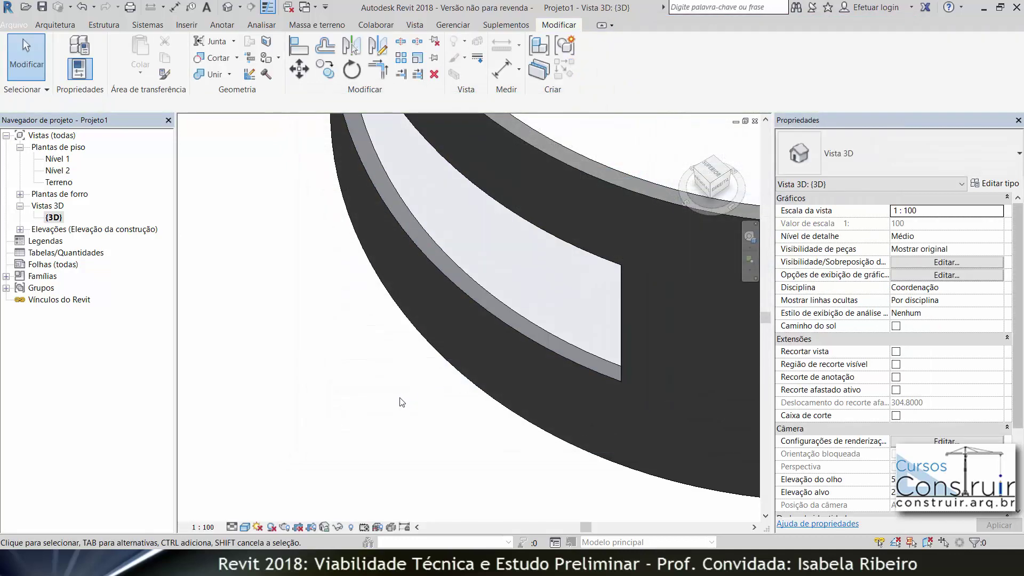
mouse_move(411, 406)
middle_mouse_down("shift")
mouse_move(699, 288)
mouse_move(446, 322)
middle_mouse_up("shift")
scroll(446, 322, "up", 5)
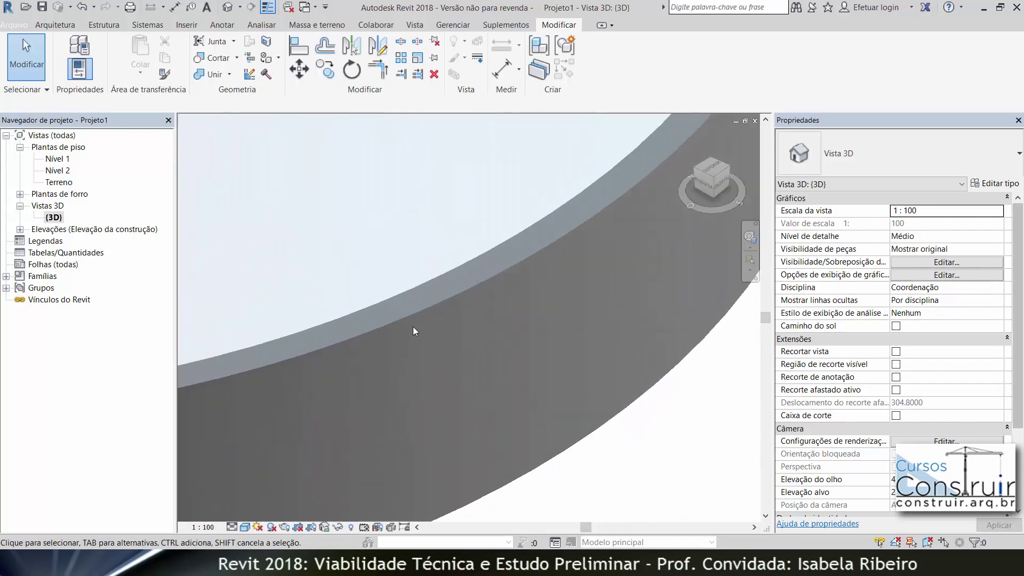
scroll(413, 327, "up", 2)
scroll(385, 293, "down", 2)
scroll(383, 268, "down", 3)
scroll(388, 273, "down", 3)
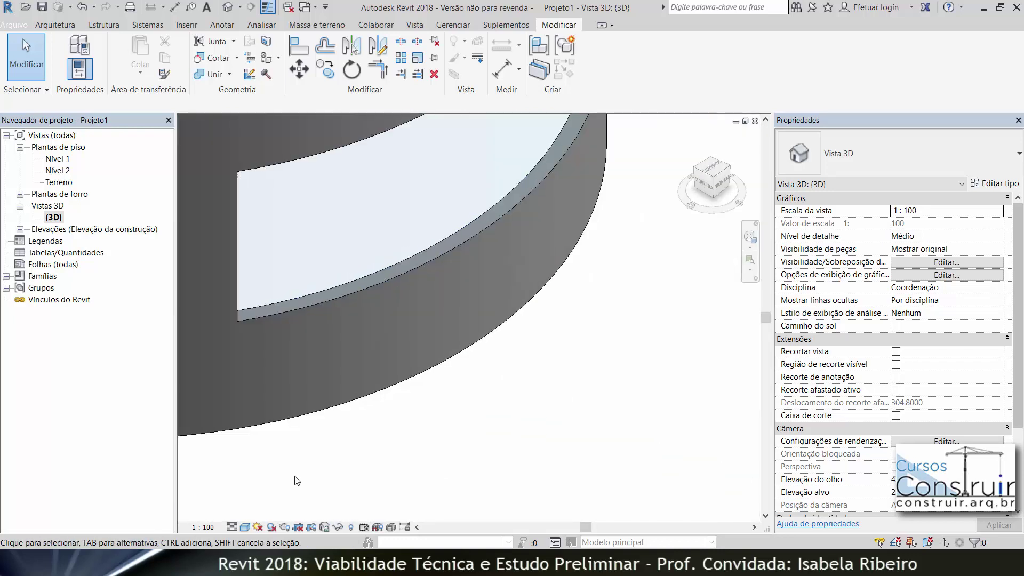
scroll(292, 480, "down", 3)
- Switch the 3D view to the Realista visual style and frame the window in the wall
left_click(244, 526)
left_click(277, 504)
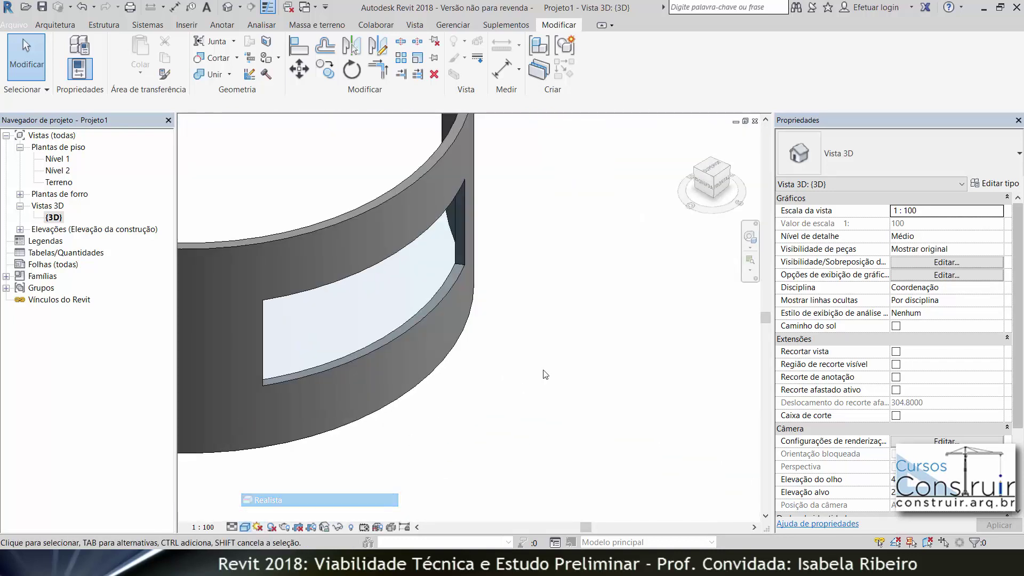
mouse_move(557, 354)
middle_mouse_down()
mouse_move(624, 366)
mouse_move(312, 325)
mouse_move(359, 370)
mouse_move(687, 370)
mouse_move(312, 317)
middle_mouse_up()
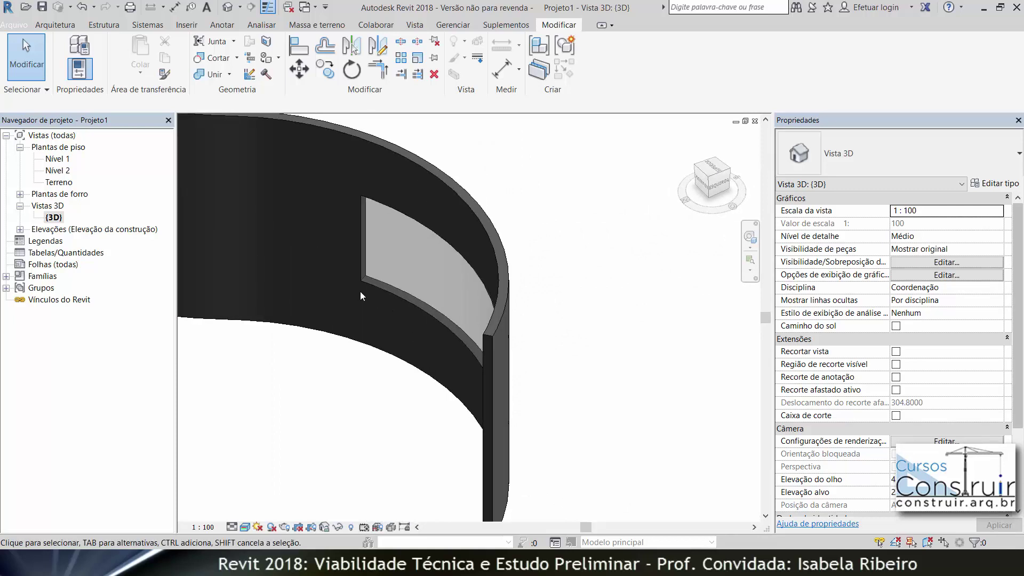
scroll(360, 291, "up", 5)
scroll(428, 319, "down", 5)
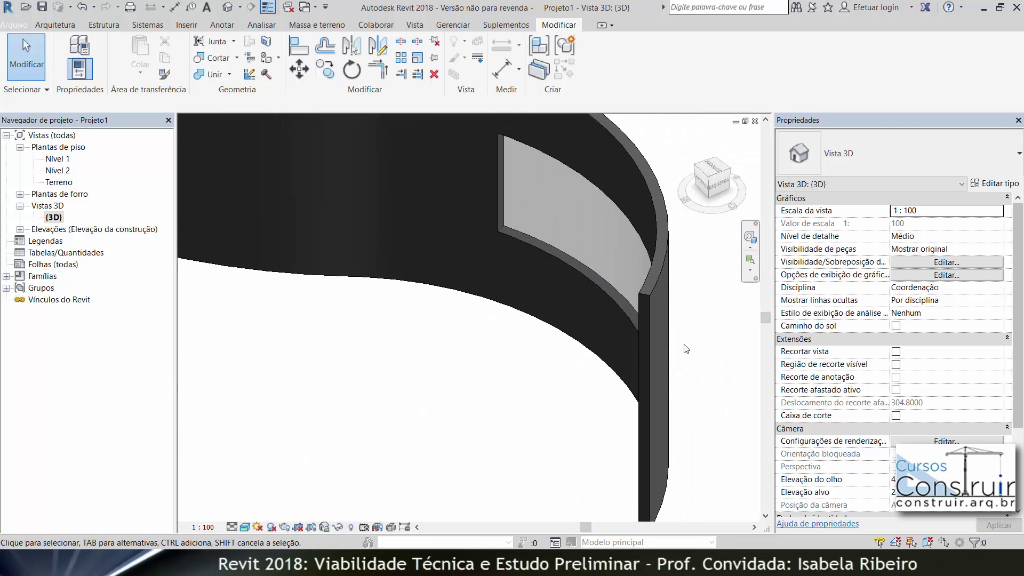
mouse_move(686, 349)
middle_mouse_down("shift")
mouse_move(431, 402)
mouse_move(439, 390)
middle_mouse_up("shift")
middle_click_drag(627, 432, 469, 457)
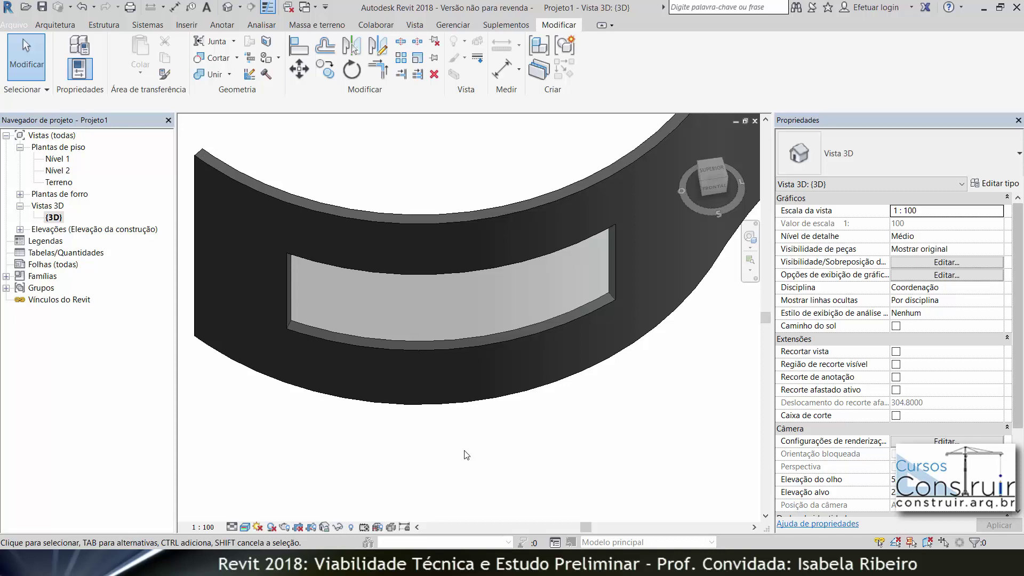
- Edit the Janelas model in place, open its glass extrusion sketch, and show it on Nível 1
left_click(450, 351)
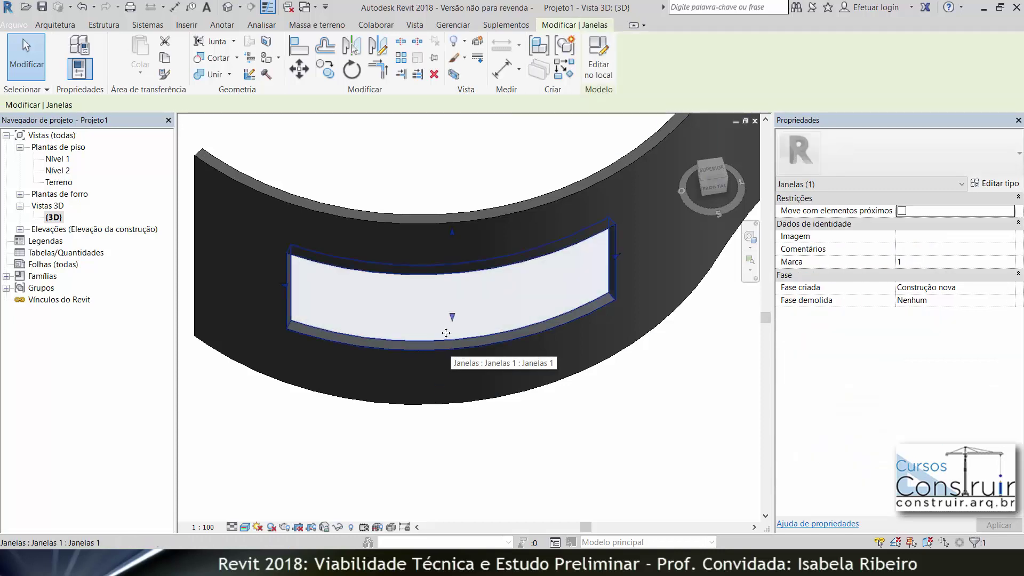
left_click(599, 61)
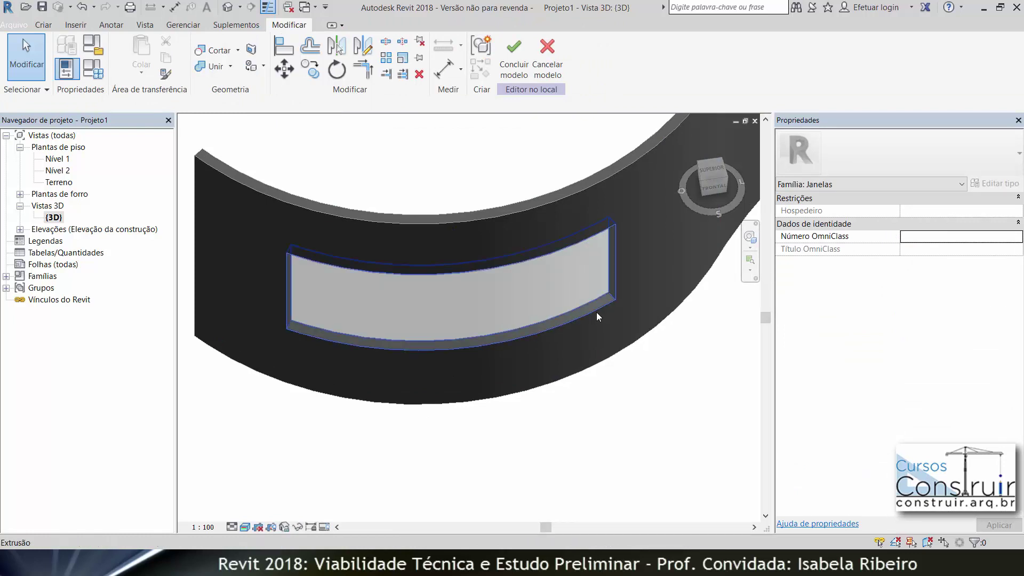
left_click(595, 312)
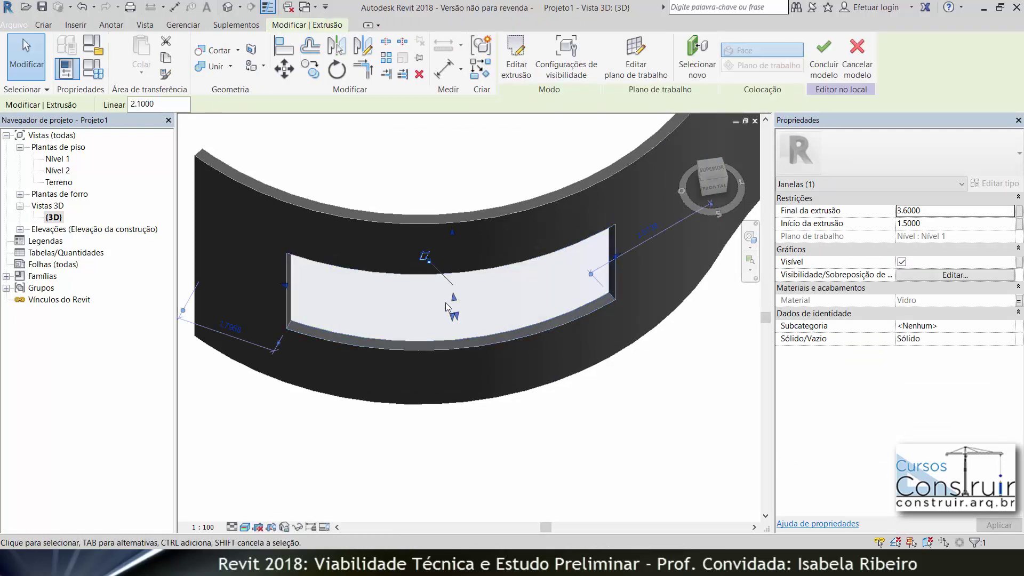
left_click(516, 61)
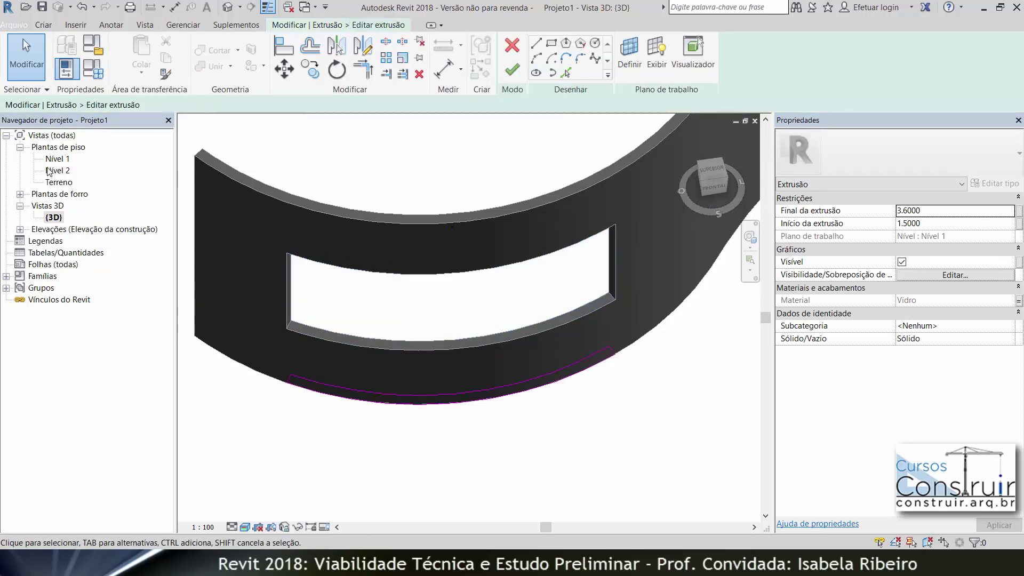
double_click(58, 159)
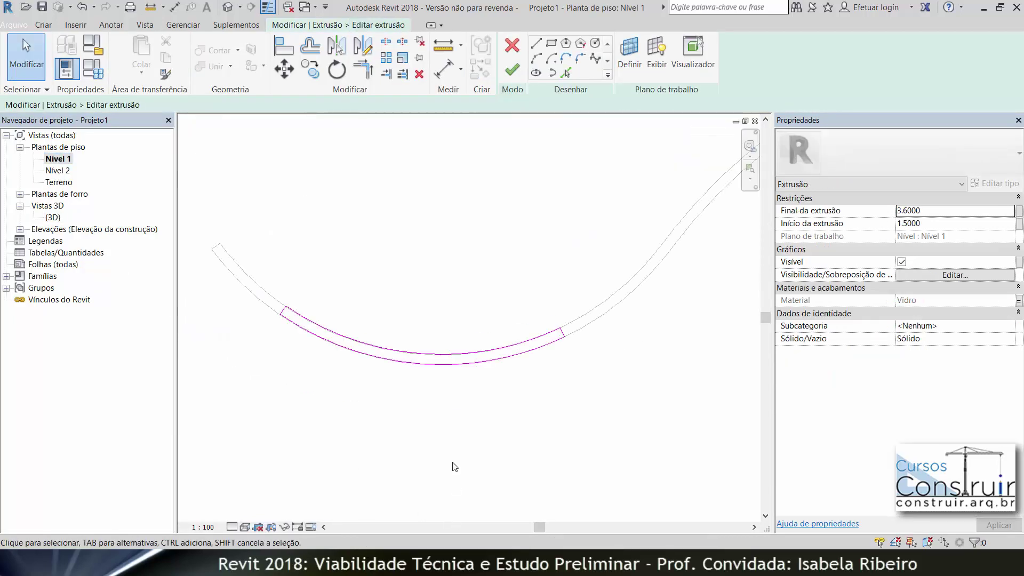
- Drag the inner sketch arc down to make the glass band thinner
scroll(284, 309, "up", 2)
scroll(388, 384, "up", 2)
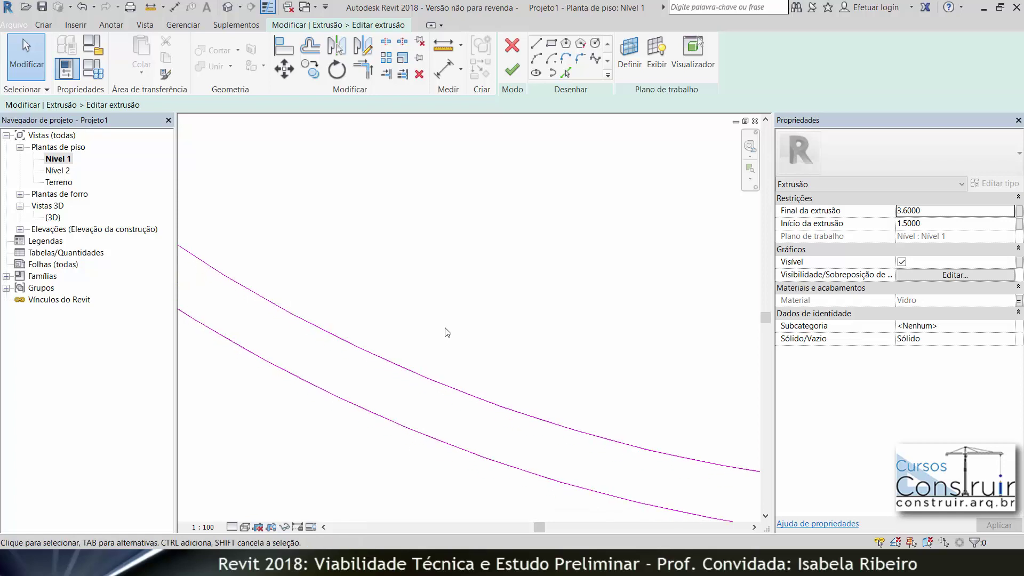
middle_click_drag(460, 362, 426, 345)
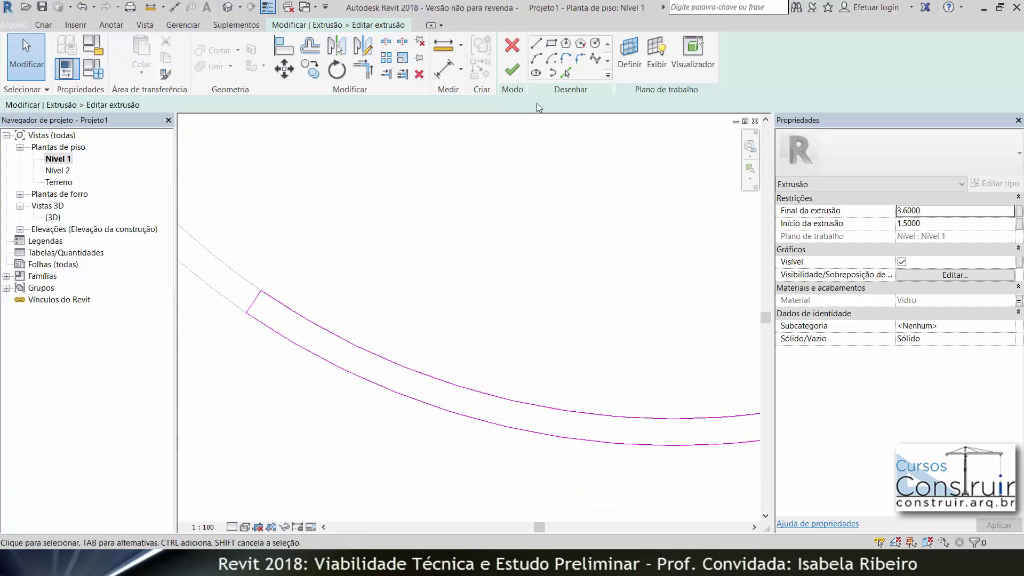
left_click(465, 392)
scroll(478, 384, "down", 2)
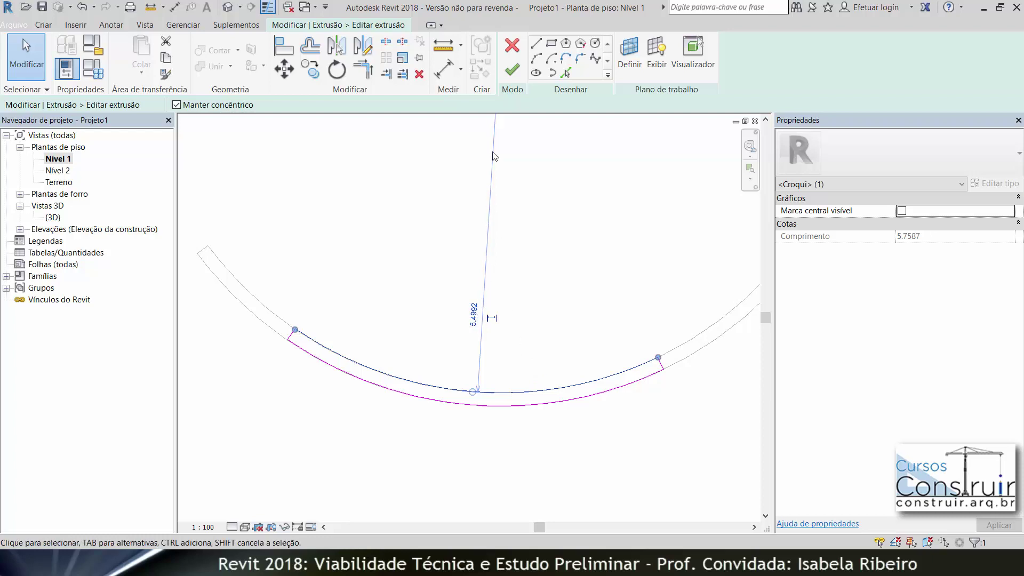
scroll(469, 368, "up", 1)
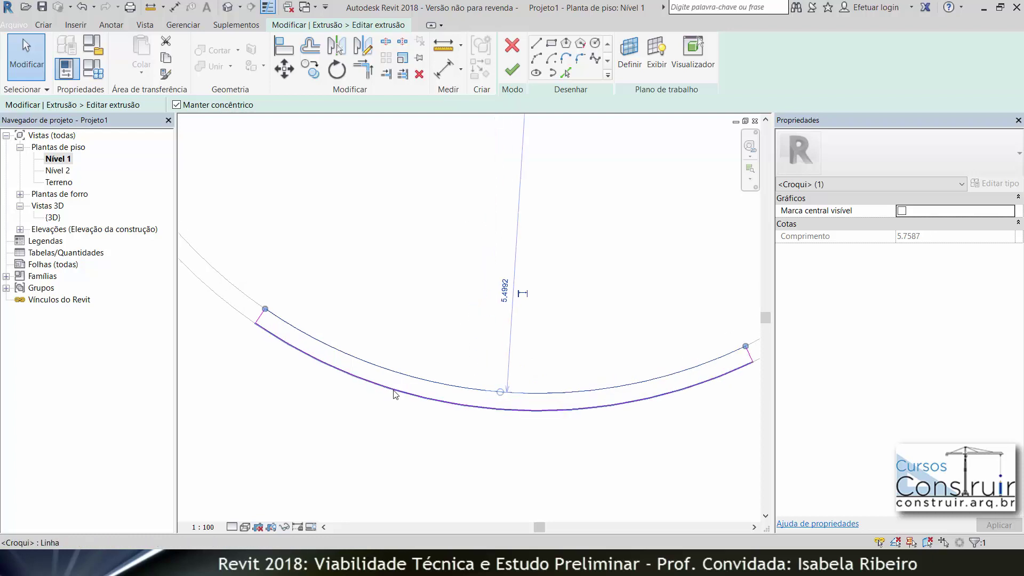
scroll(468, 343, "up", 1)
left_click(467, 344)
left_click(465, 381)
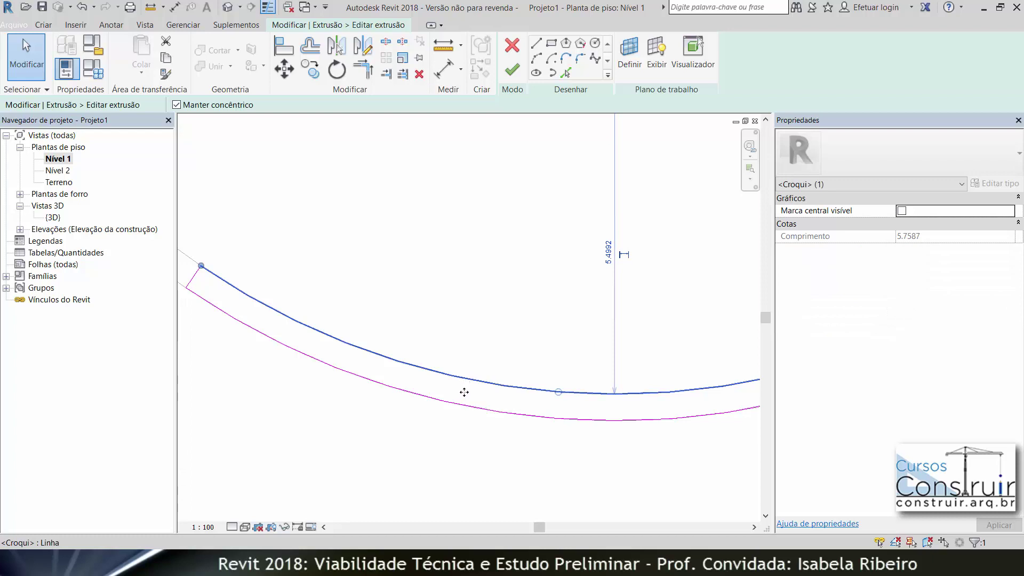
scroll(468, 380, "up", 2)
left_click_drag(470, 375, 482, 401)
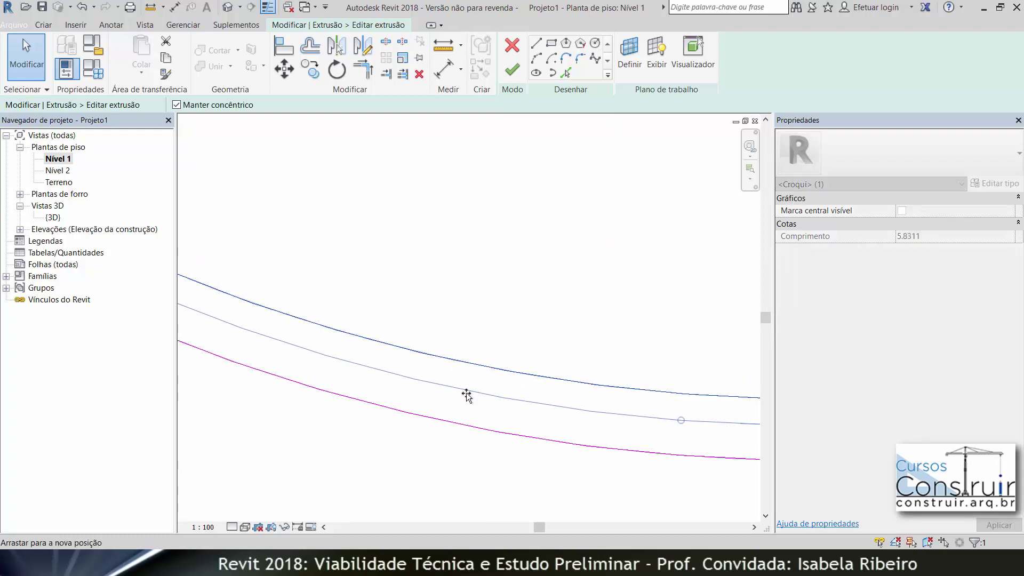
- Reposition the lower arc inside the wall thickness and finish the extrusion sketch
left_click(498, 434)
left_click_drag(500, 420, 507, 388)
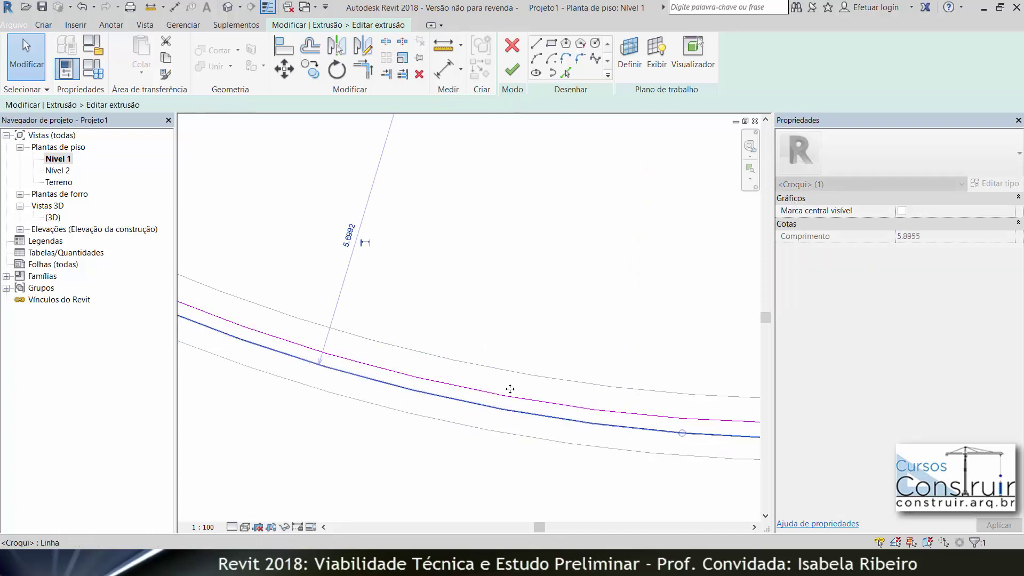
left_click(523, 299)
scroll(523, 292, "down", 2)
scroll(523, 296, "down", 1)
middle_click_drag(523, 304, 300, 425)
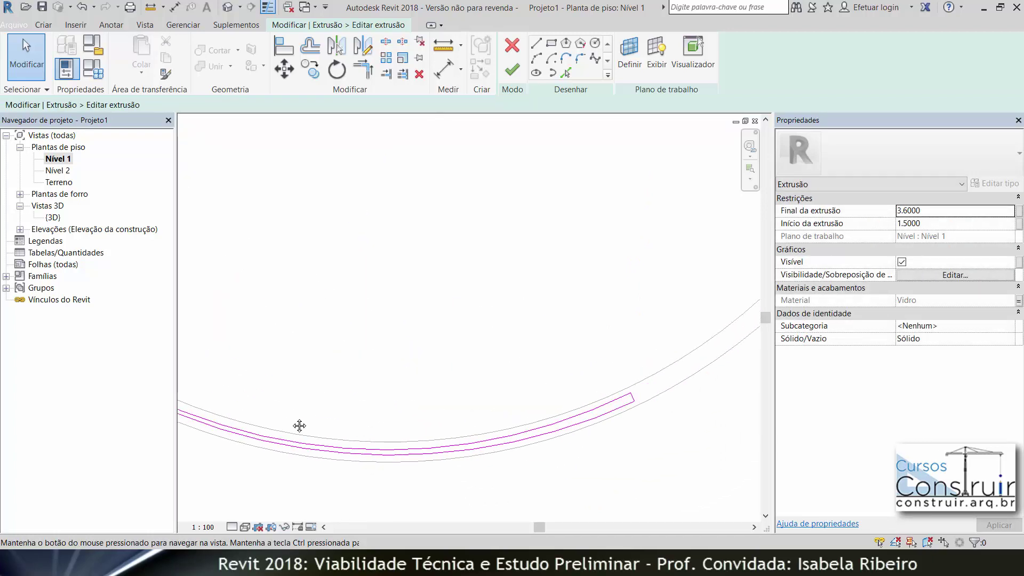
left_click(512, 71)
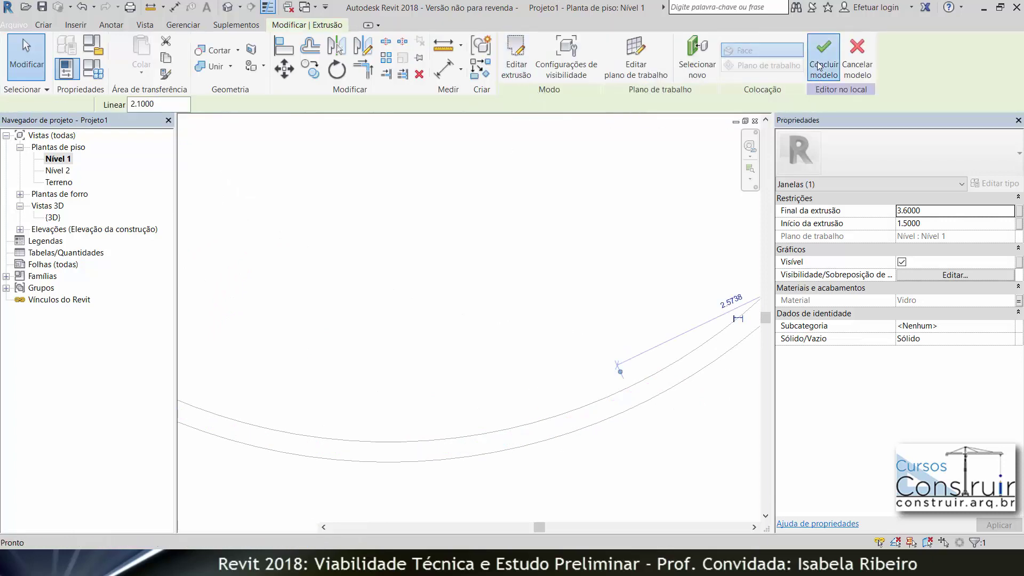
- Complete the Janelas in-place model and switch to the {3D} view
left_click(818, 65)
left_click(52, 217)
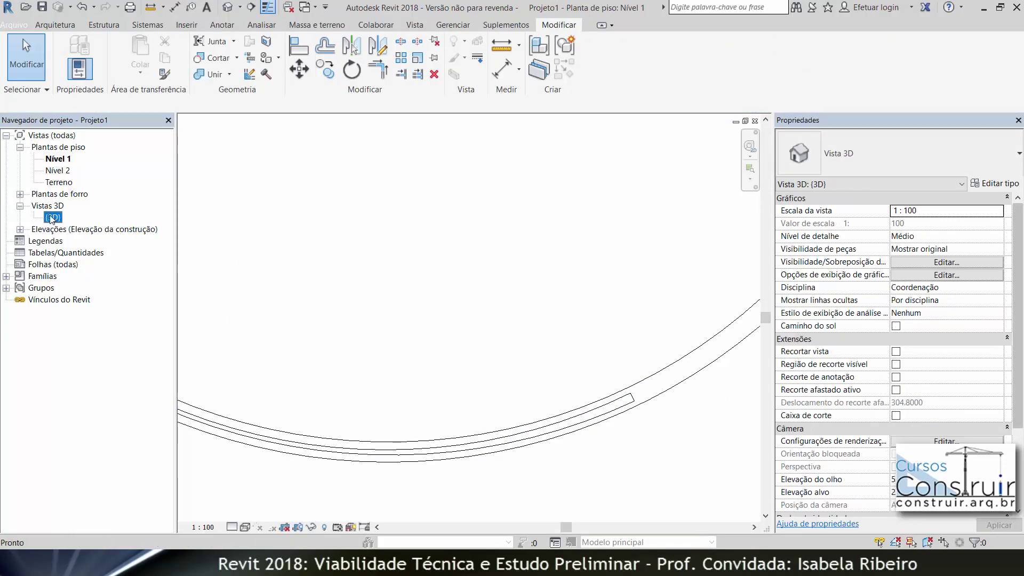
double_click(52, 218)
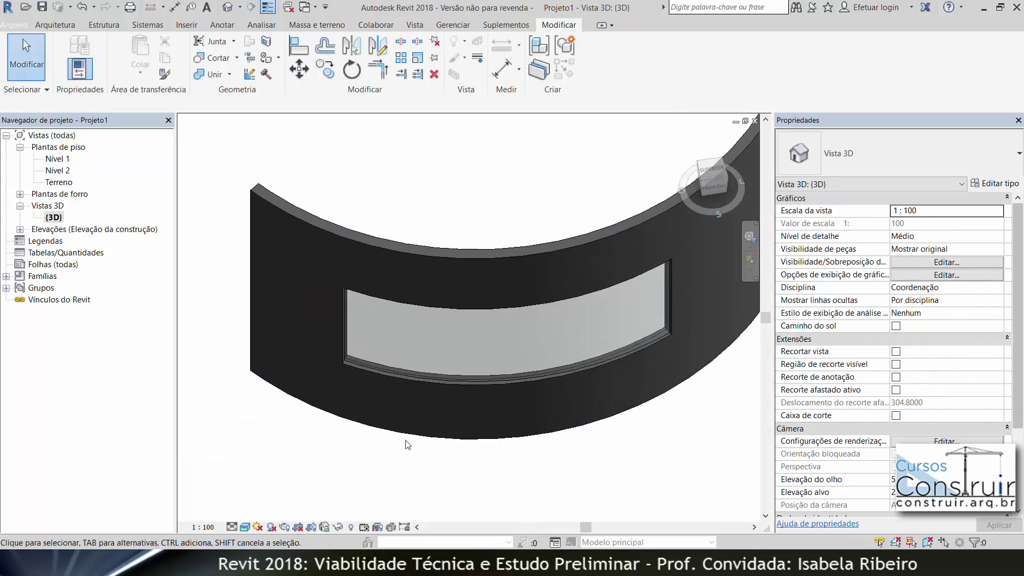
scroll(408, 444, "up", 3)
scroll(357, 361, "up", 2)
scroll(315, 280, "up", 2)
scroll(373, 490, "up", 2)
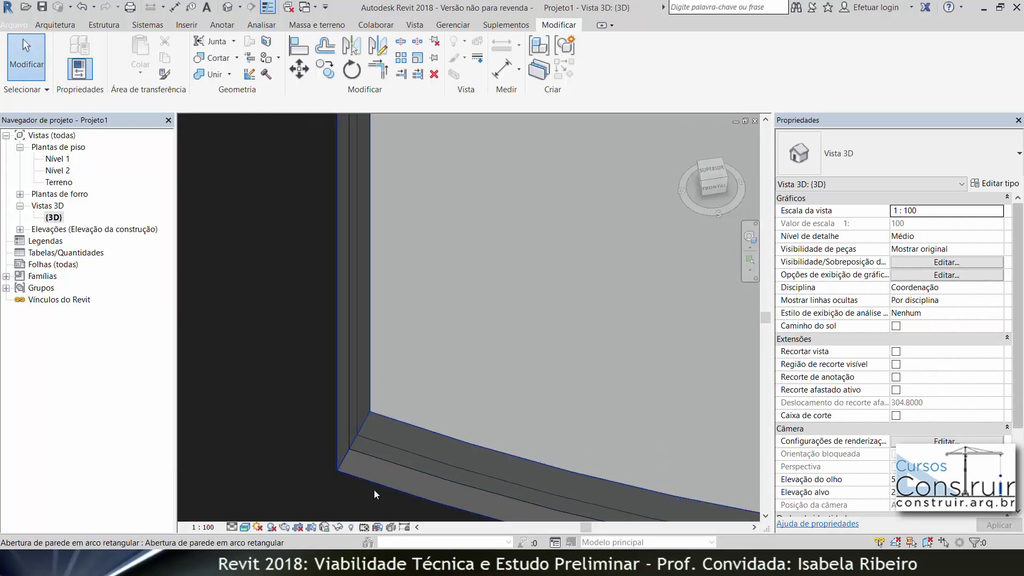
scroll(344, 445, "up", 2)
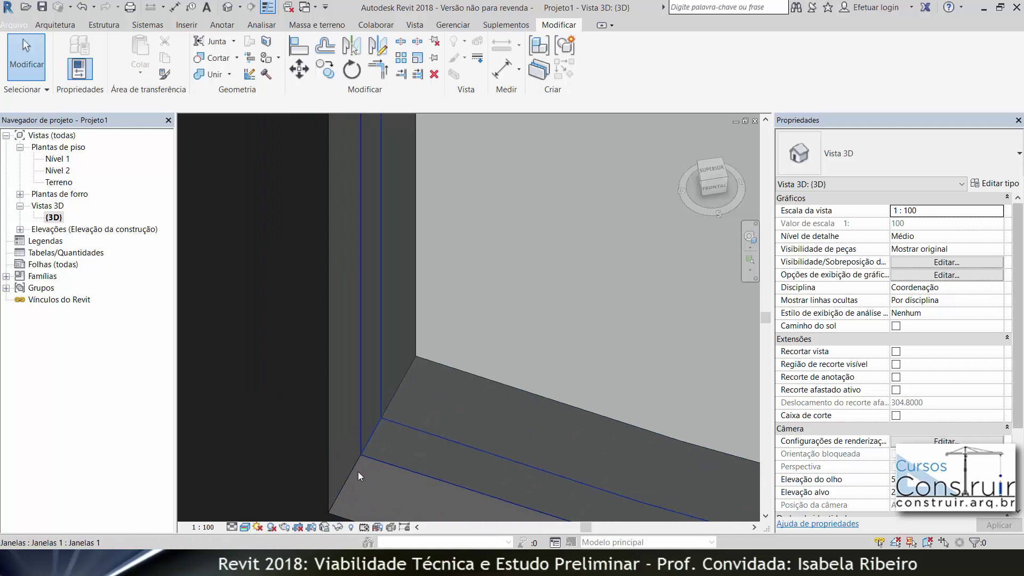
scroll(364, 462, "down", 2)
scroll(509, 413, "down", 3)
scroll(614, 436, "down", 2)
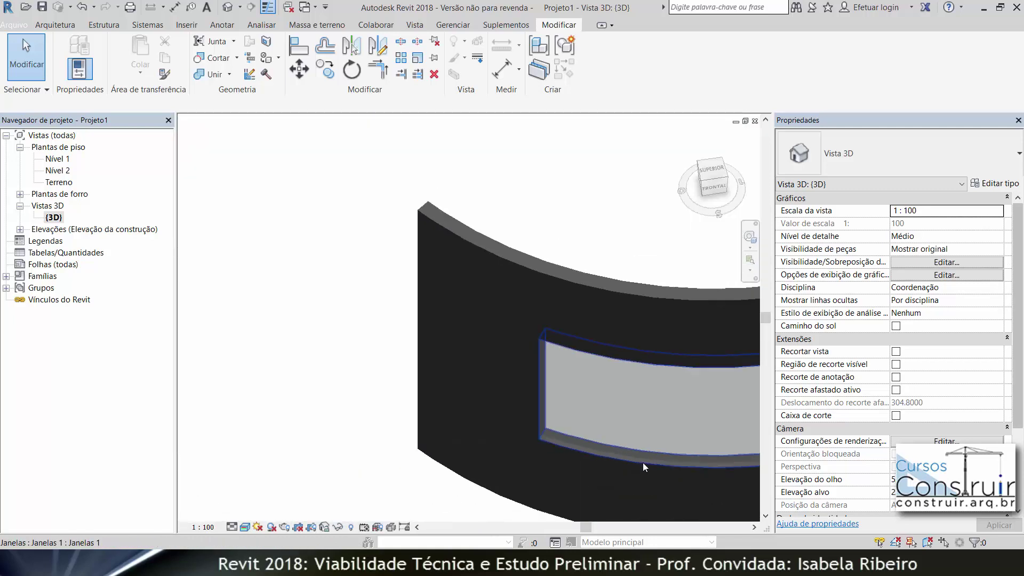
- Orbit and zoom to inspect the thinner glass panel in the curved opening from behind
mouse_move(631, 458)
middle_mouse_down("shift")
mouse_move(288, 383)
mouse_move(578, 422)
middle_mouse_up("shift")
scroll(506, 227, "up", 3)
scroll(506, 227, "up", 2)
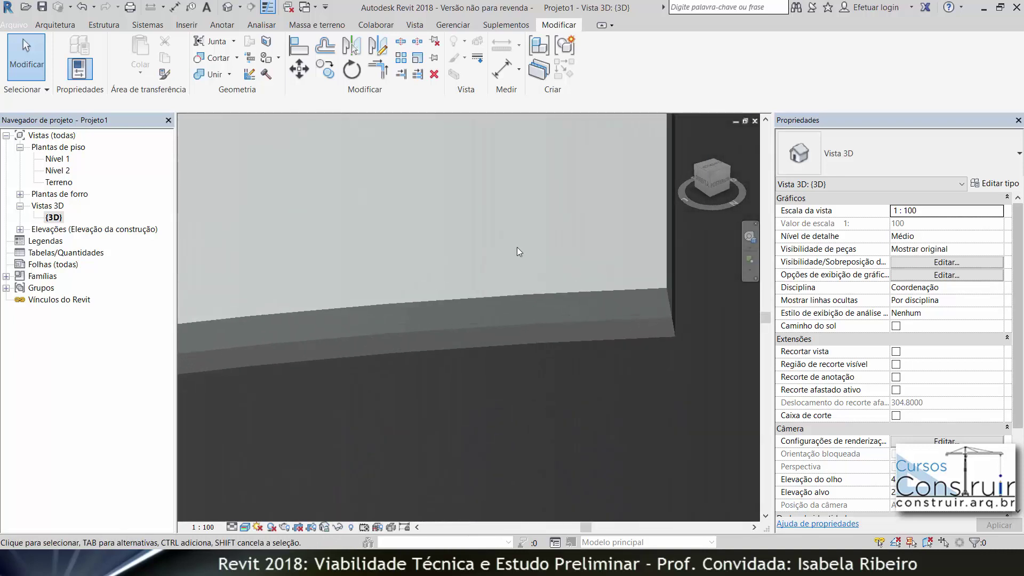
scroll(517, 247, "down", 1)
scroll(546, 319, "down", 1)
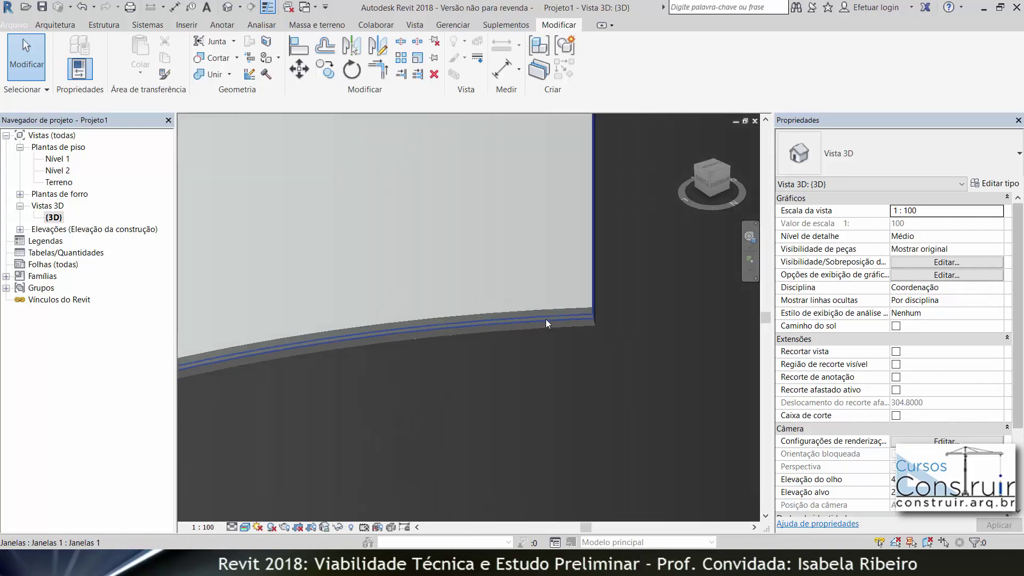
scroll(271, 329, "down", 2)
scroll(348, 330, "down", 1)
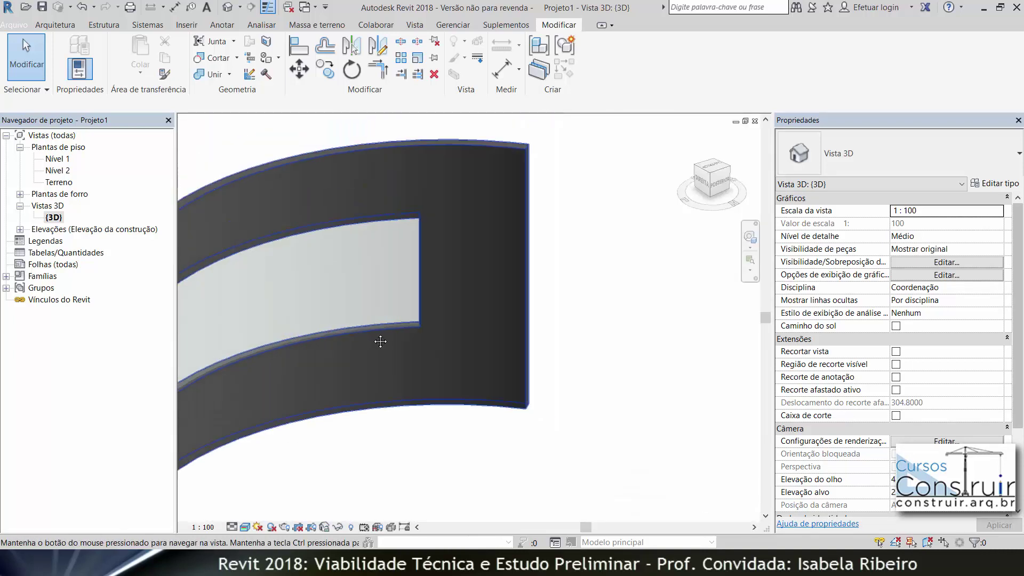
scroll(379, 343, "down", 2)
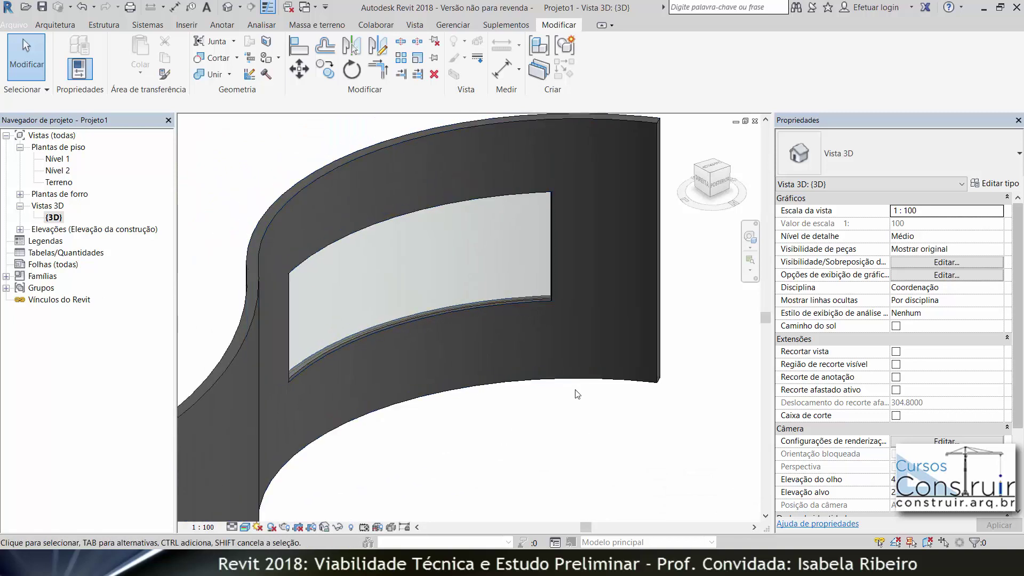
scroll(568, 393, "down", 2)
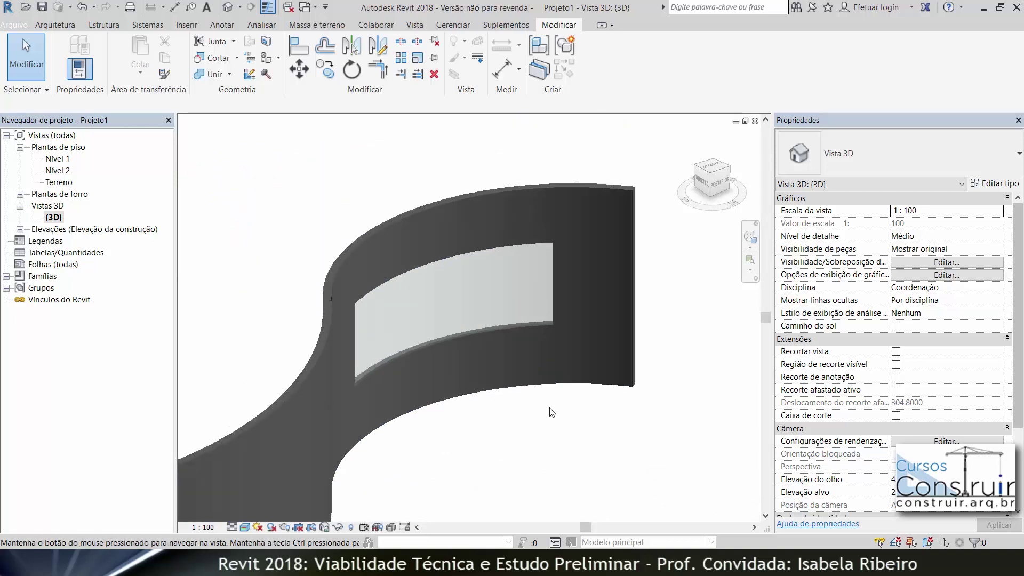